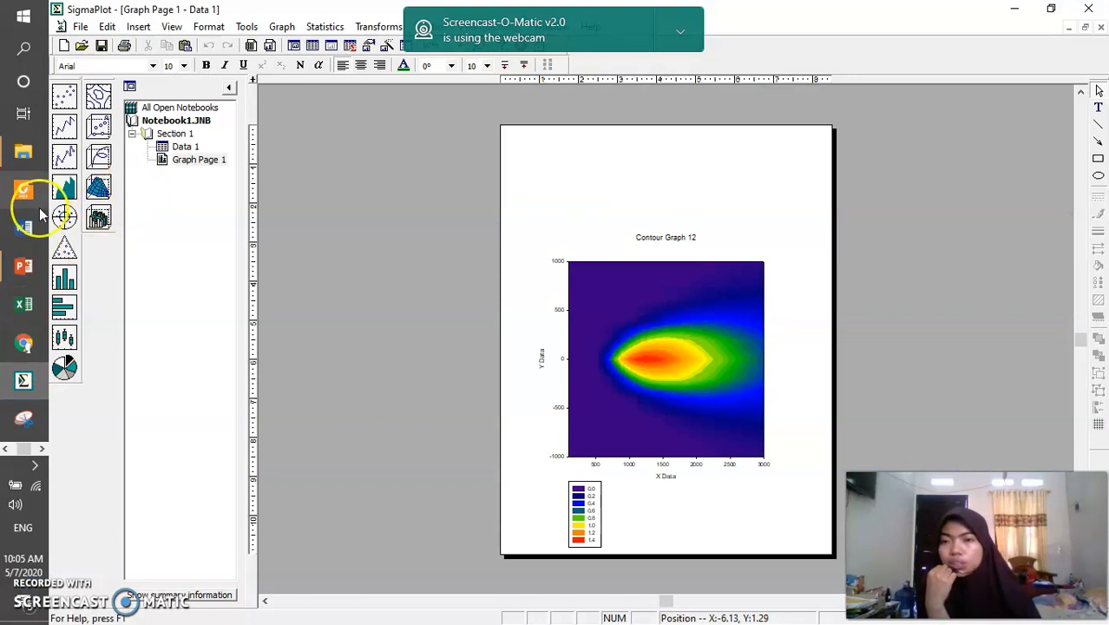
Switch to Excel and examine the X distances, dispersion parameters y and z, and the Q, u, H and z inputs on the contour excel sheet
left_click(22, 305)
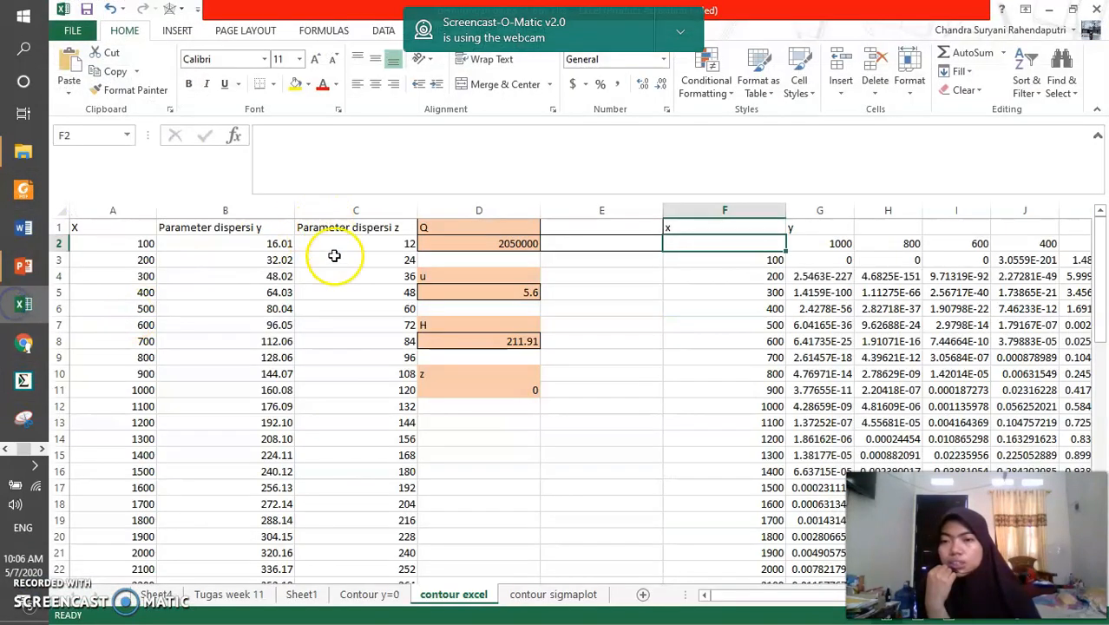
left_click(699, 377)
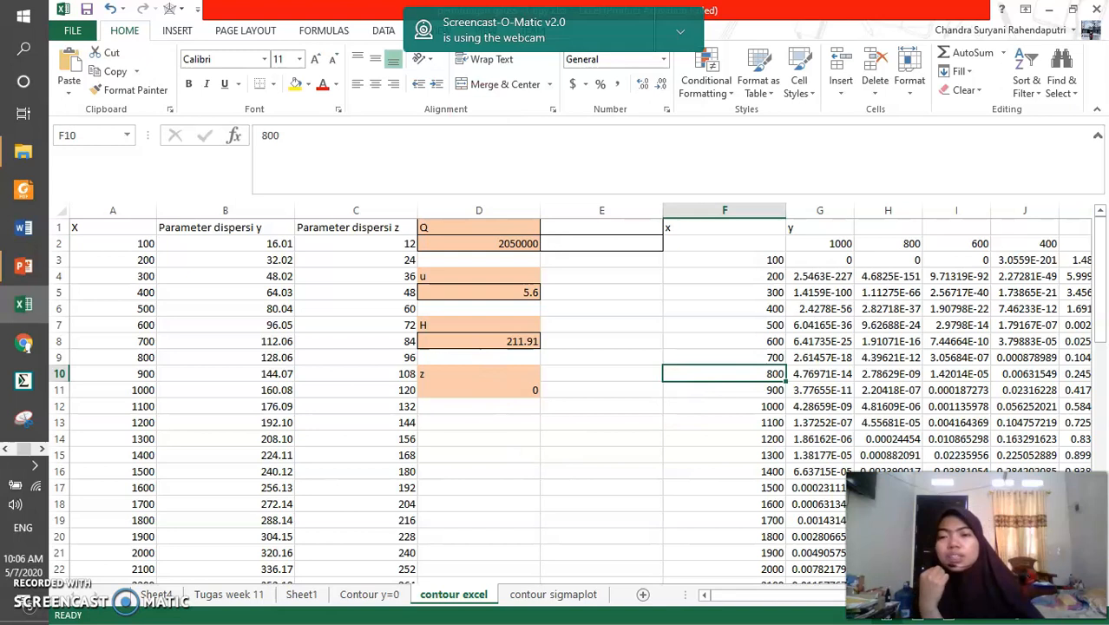
left_click(223, 243)
left_click(114, 250)
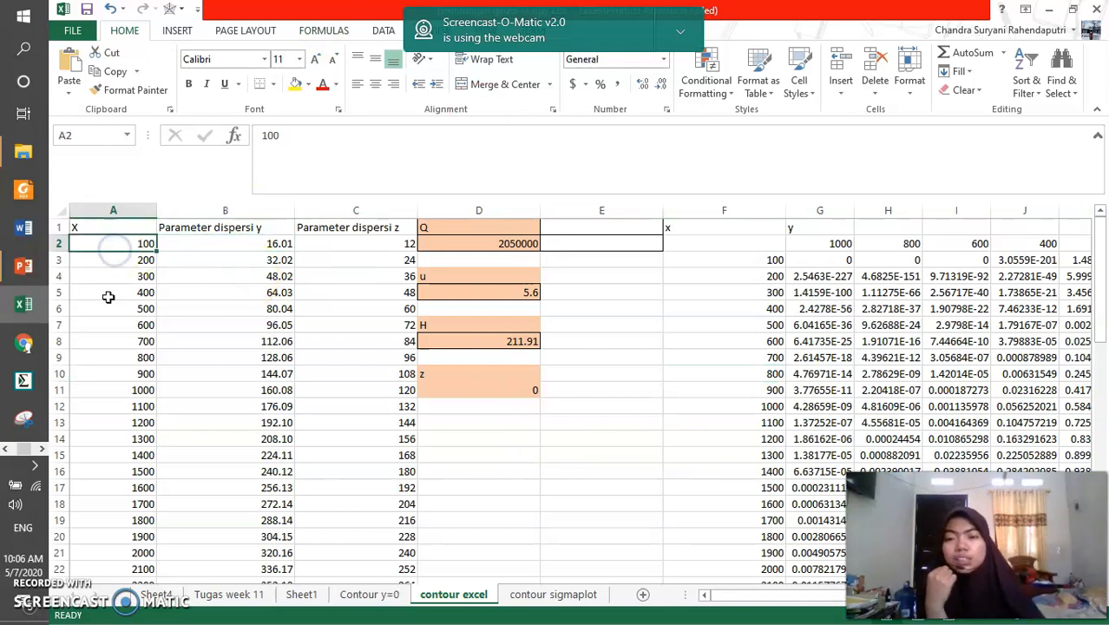
scroll(95, 521, "down", 2)
scroll(98, 523, "up", 2)
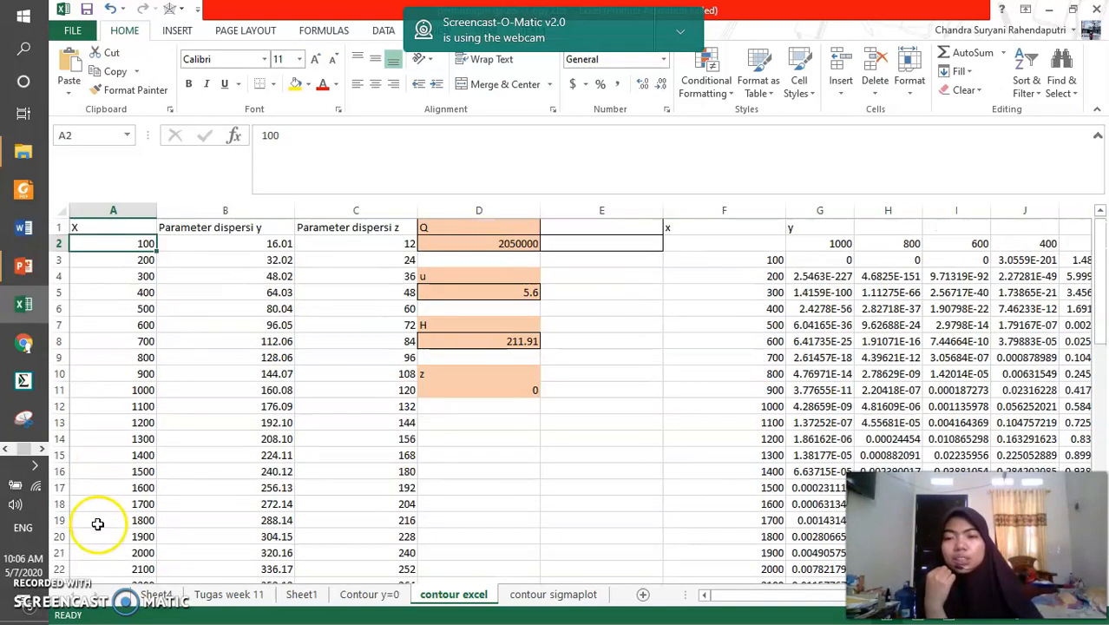
left_click_drag(234, 226, 318, 224)
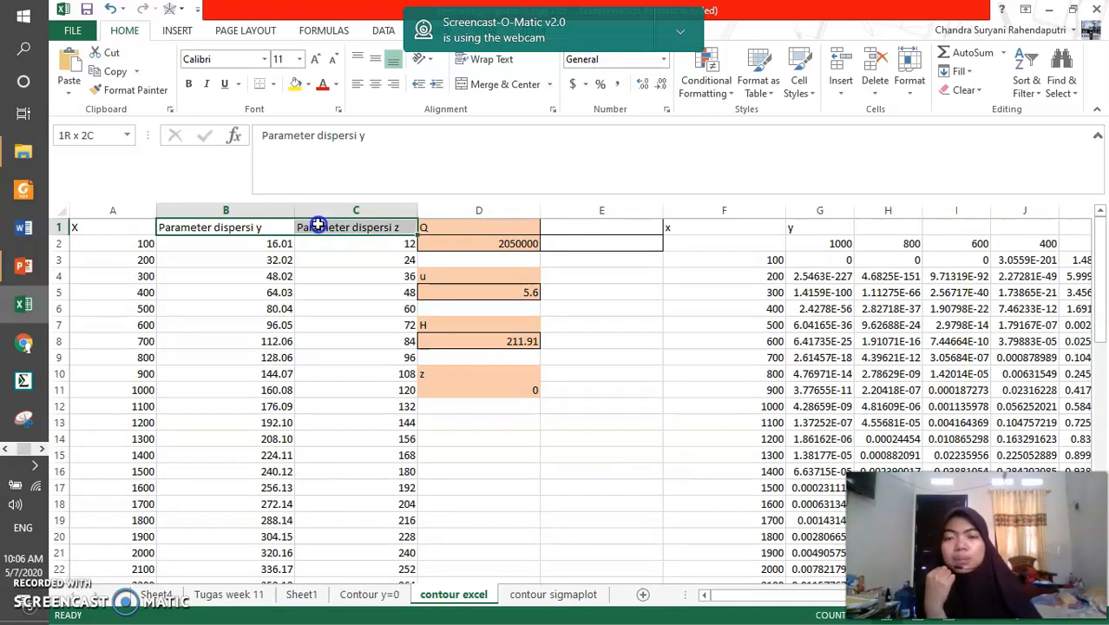
left_click_drag(497, 227, 501, 343)
left_click(484, 375)
left_click(482, 392)
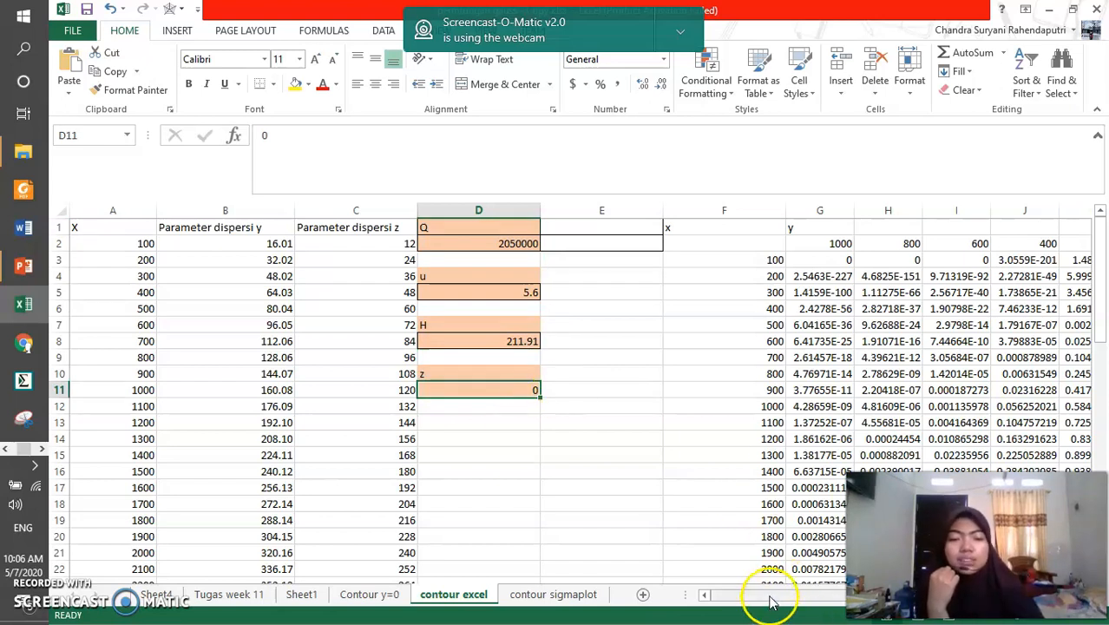
Examine the concentration grid's x distances in column F and its y distances across G2:Q2
left_click_drag(767, 595, 780, 595)
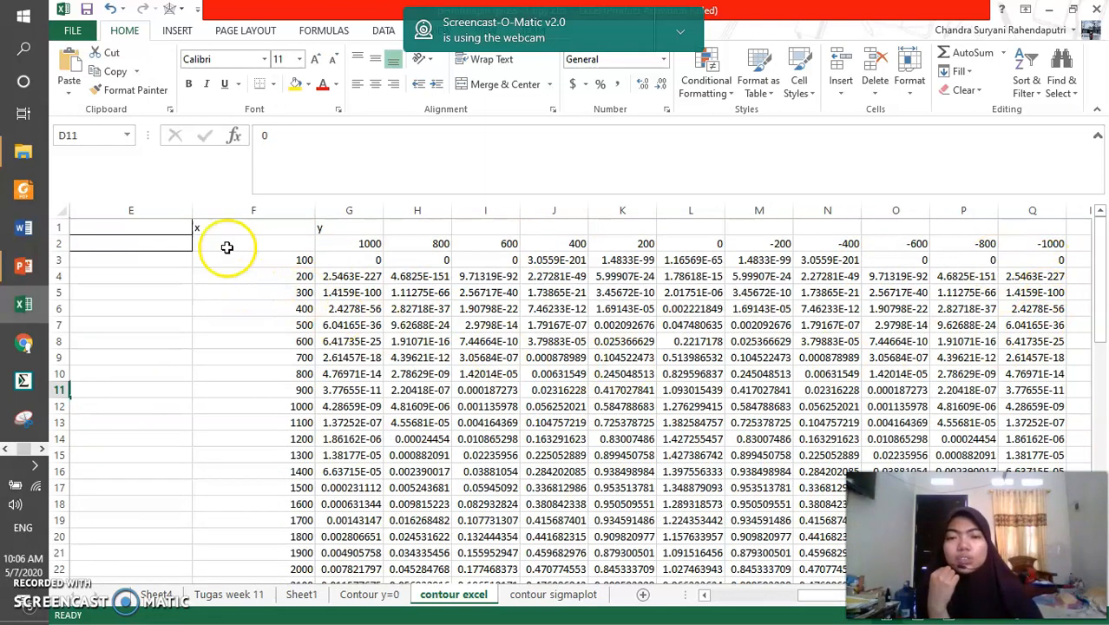
left_click_drag(268, 259, 266, 455)
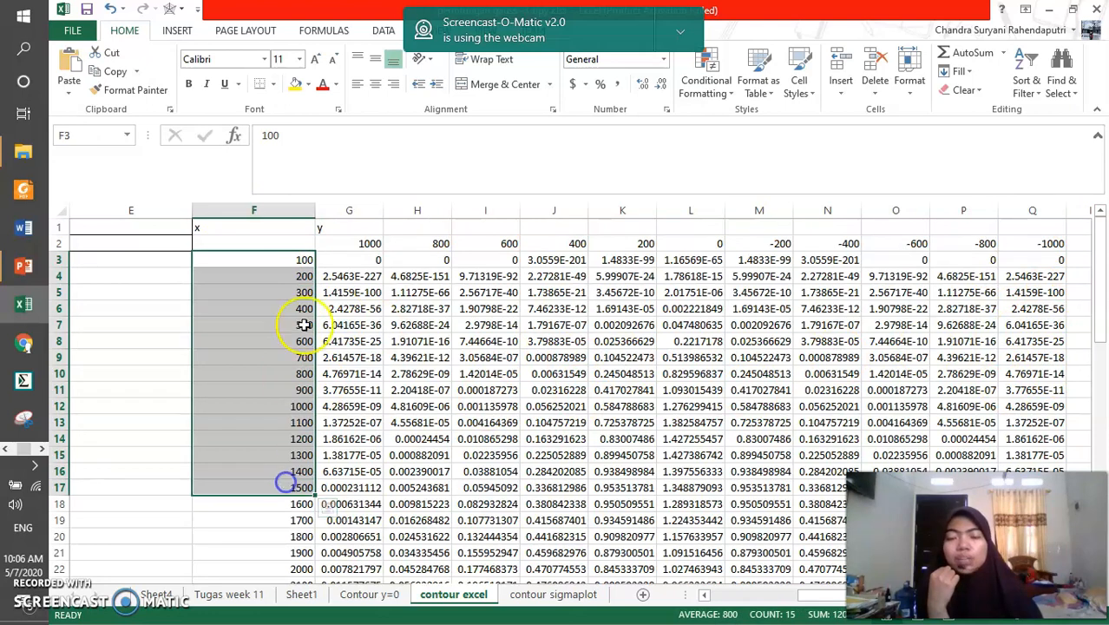
left_click(280, 264)
left_click_drag(347, 241, 1049, 242)
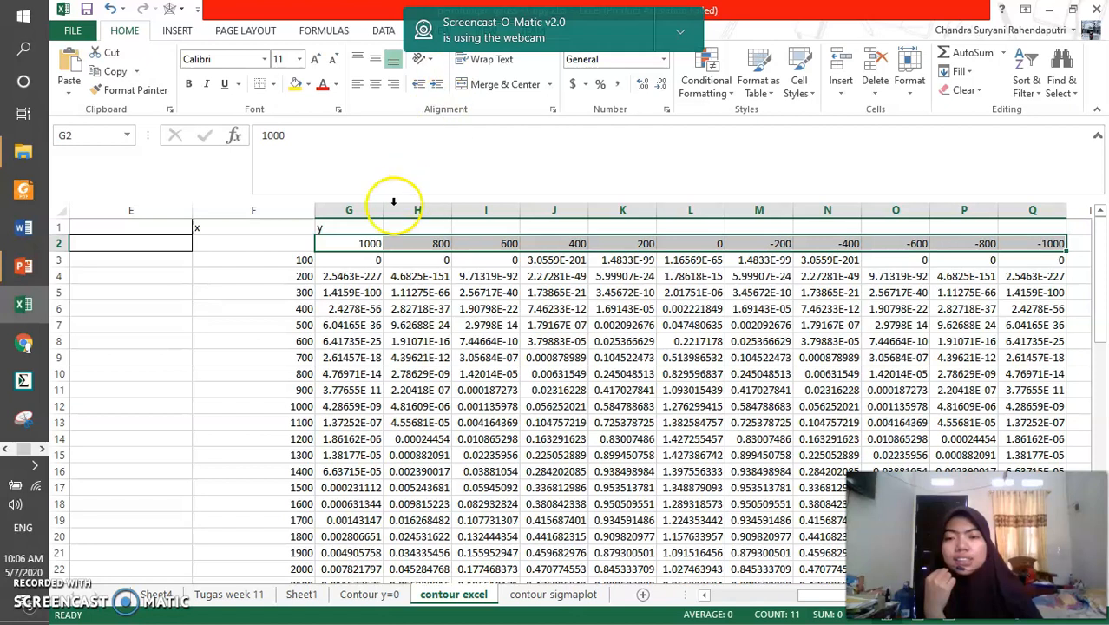
left_click(272, 260)
left_click_drag(343, 243, 1015, 243)
left_click(242, 265)
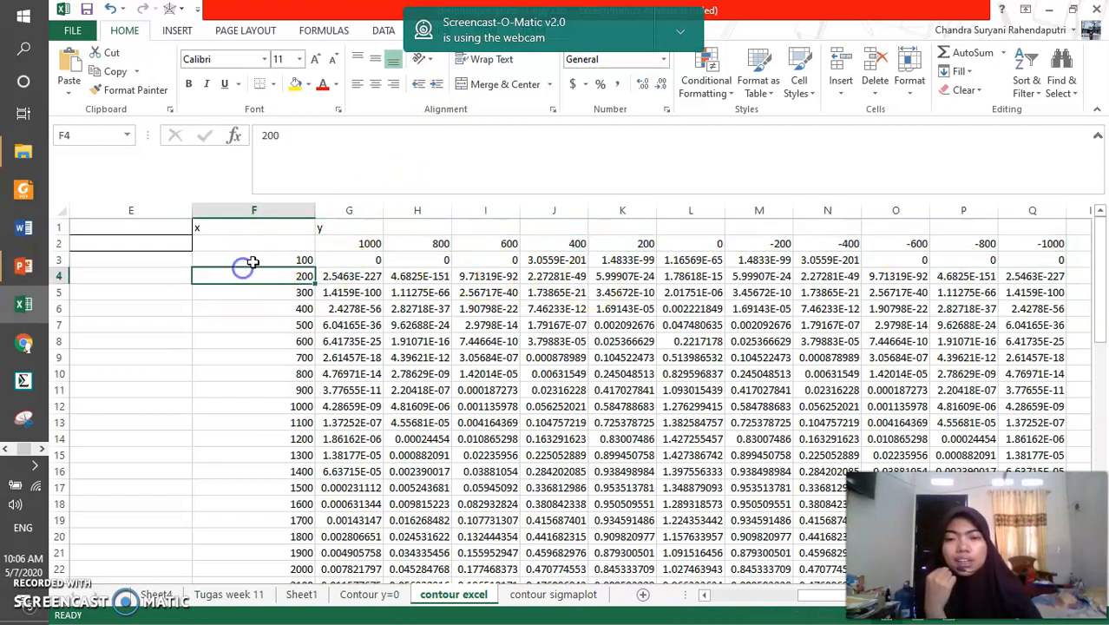
left_click(352, 246)
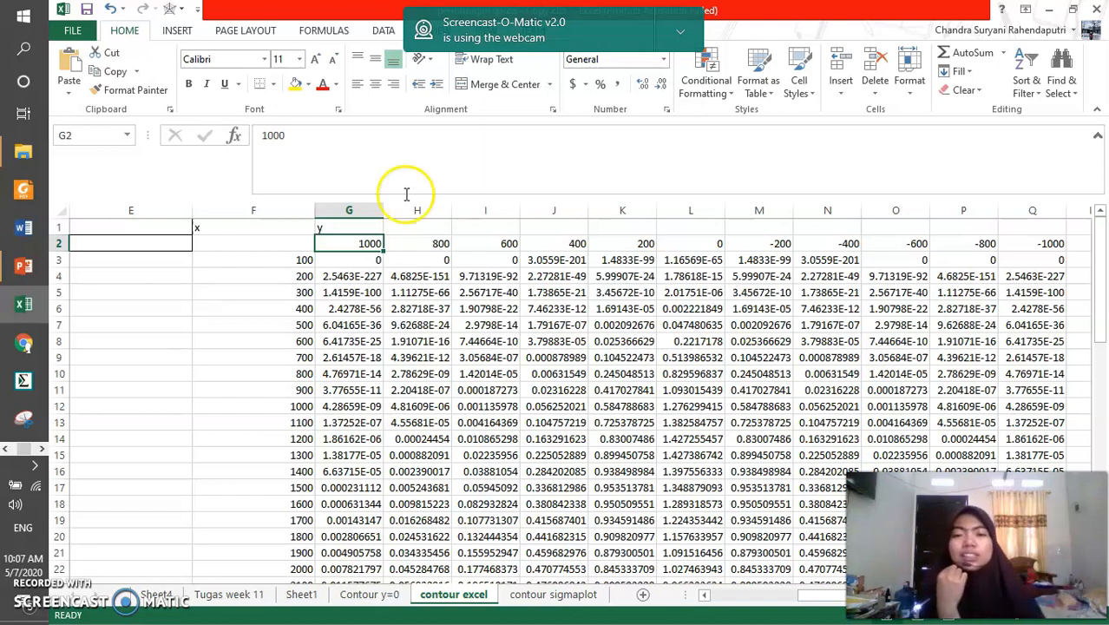
Inspect the Gaussian dispersion formula in G3 and compare it with the formulas in G4 and H7
left_click(341, 258)
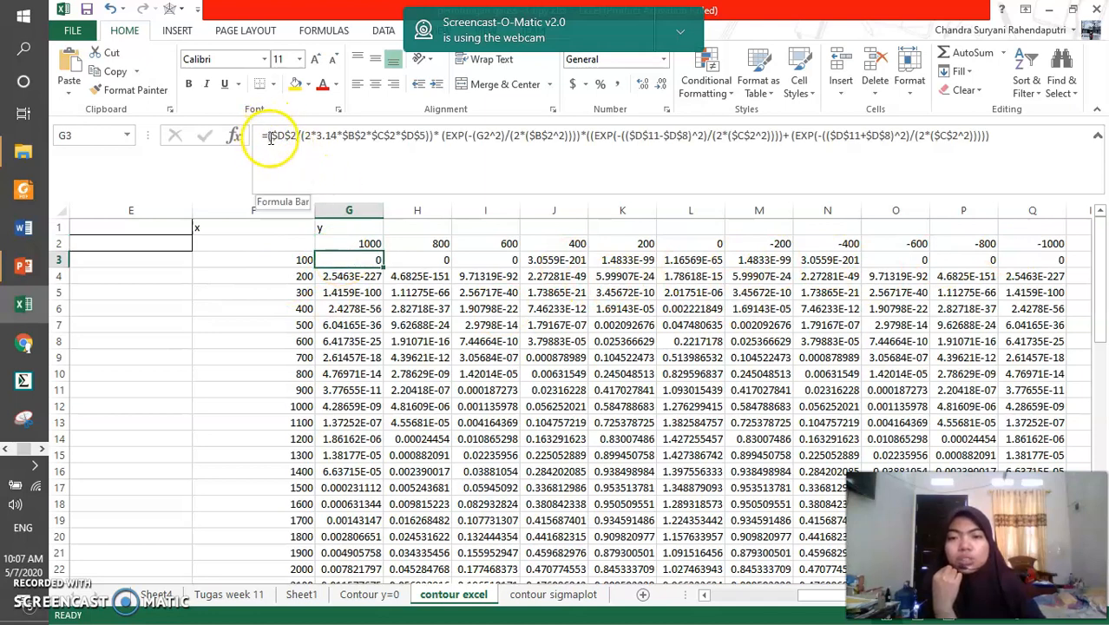
left_click_drag(267, 136, 1015, 149)
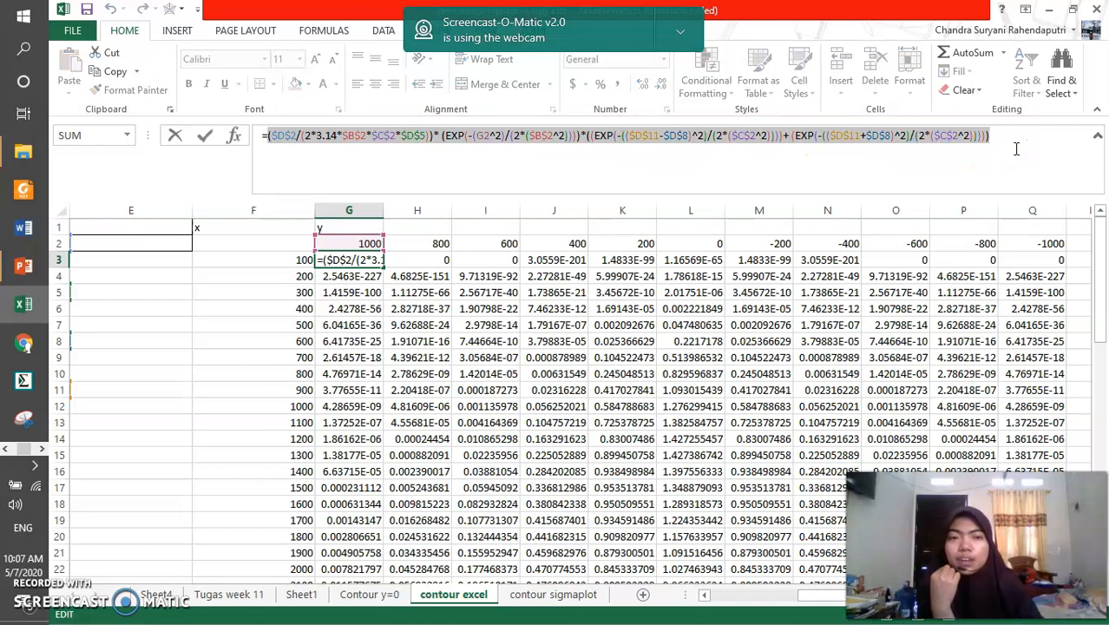
left_click_drag(303, 146, 997, 132)
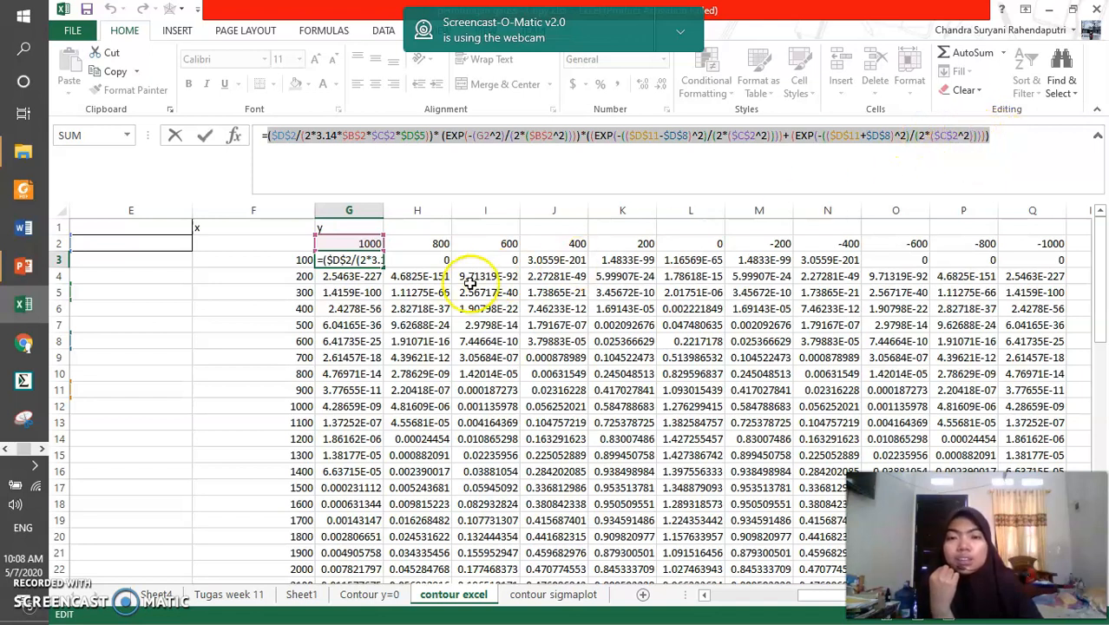
key("Return")
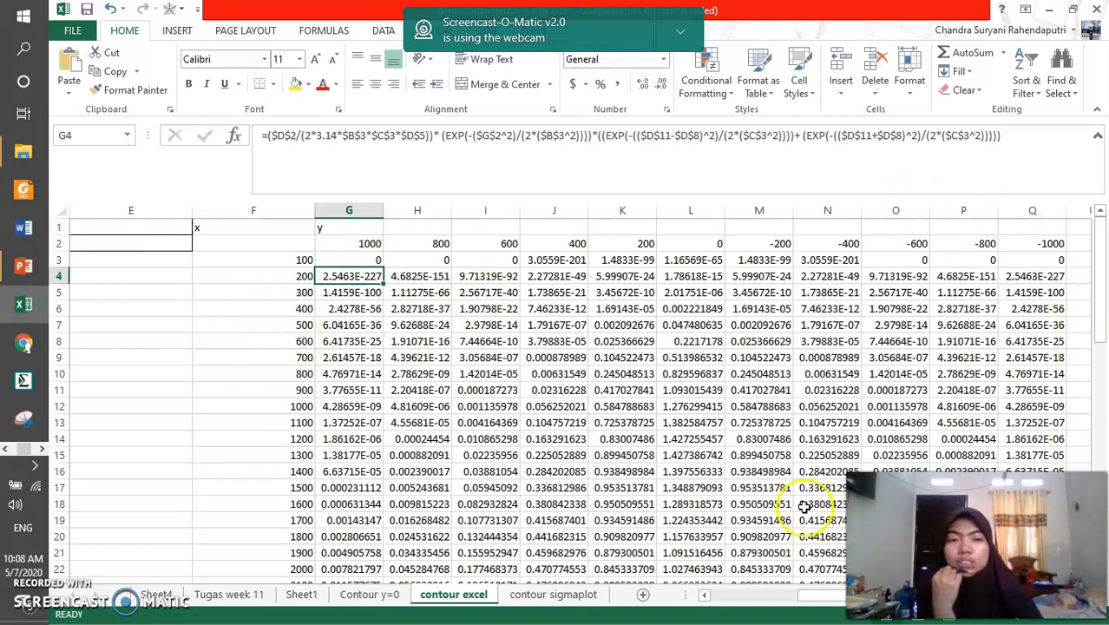
left_click(446, 324)
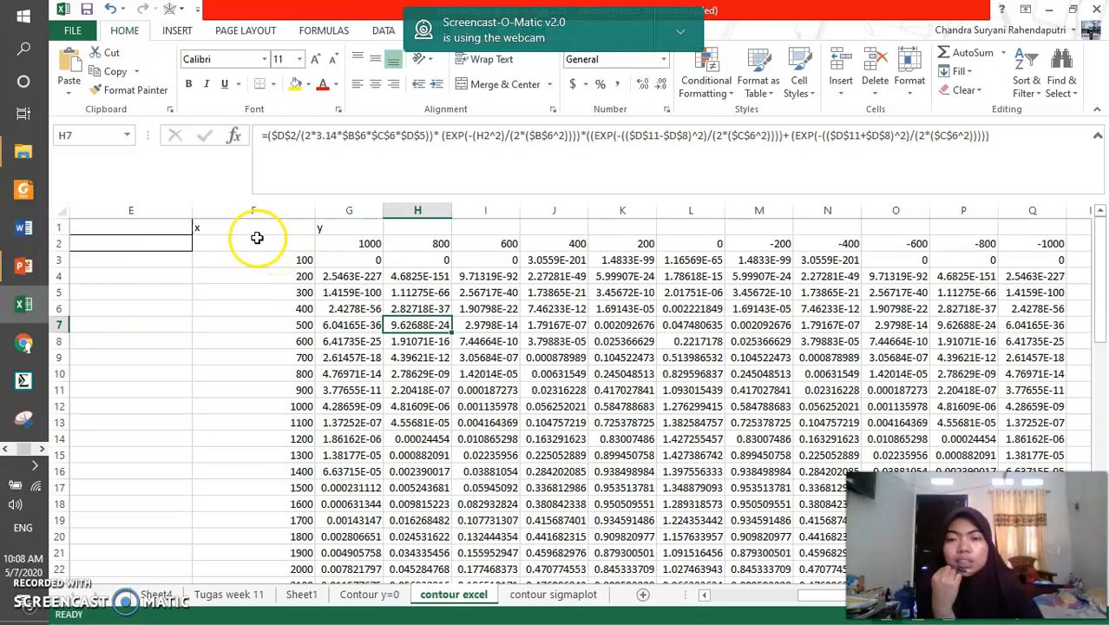
Try a filled Contour chart on the concentration grid F2:Q32, hiding the webcam notification, and delete the trial chart
left_click_drag(249, 240, 1032, 535)
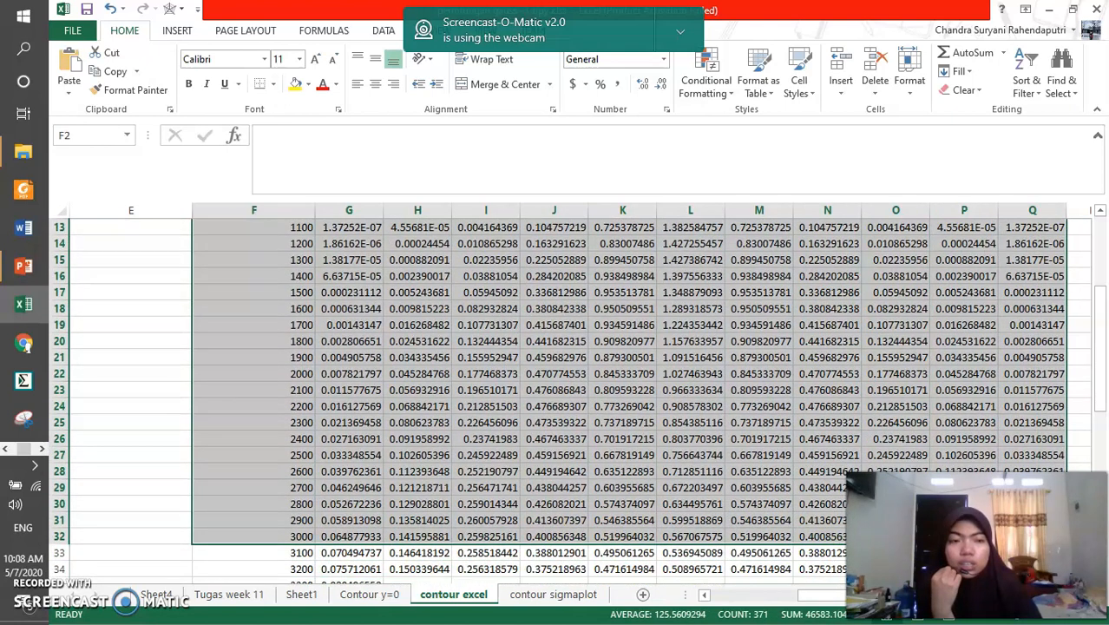
scroll(516, 321, "up", 4)
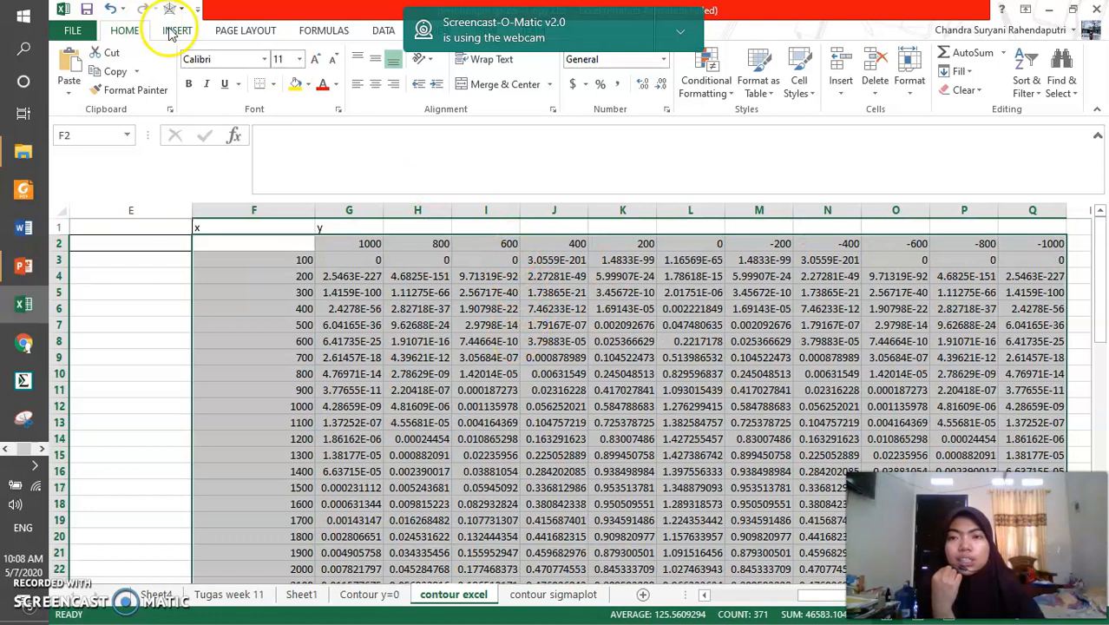
left_click(681, 34)
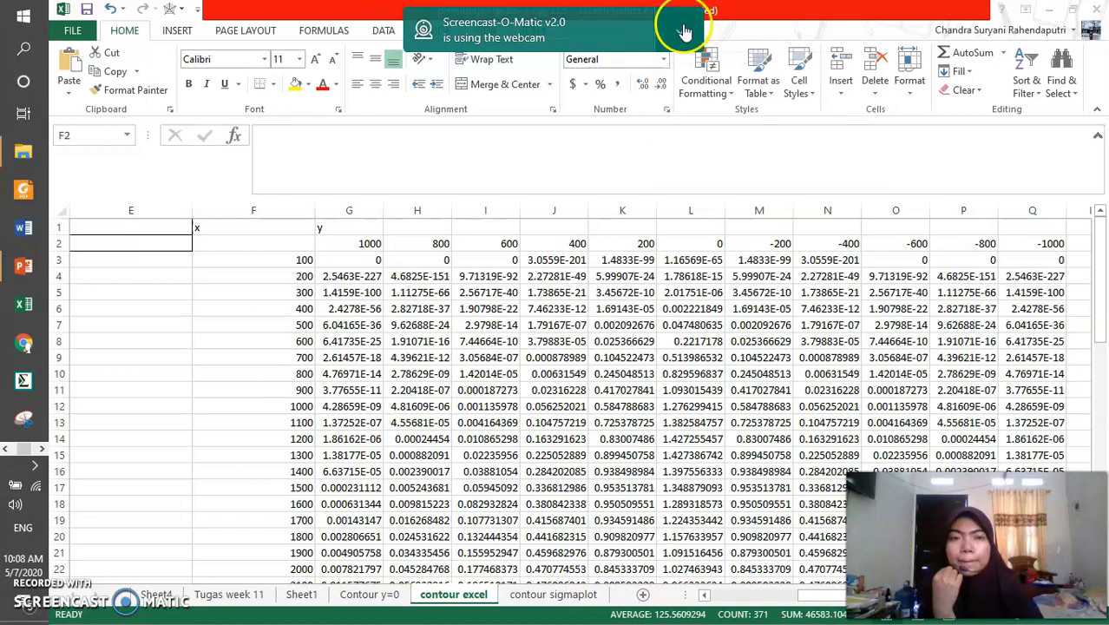
left_click(681, 26)
left_click(733, 62)
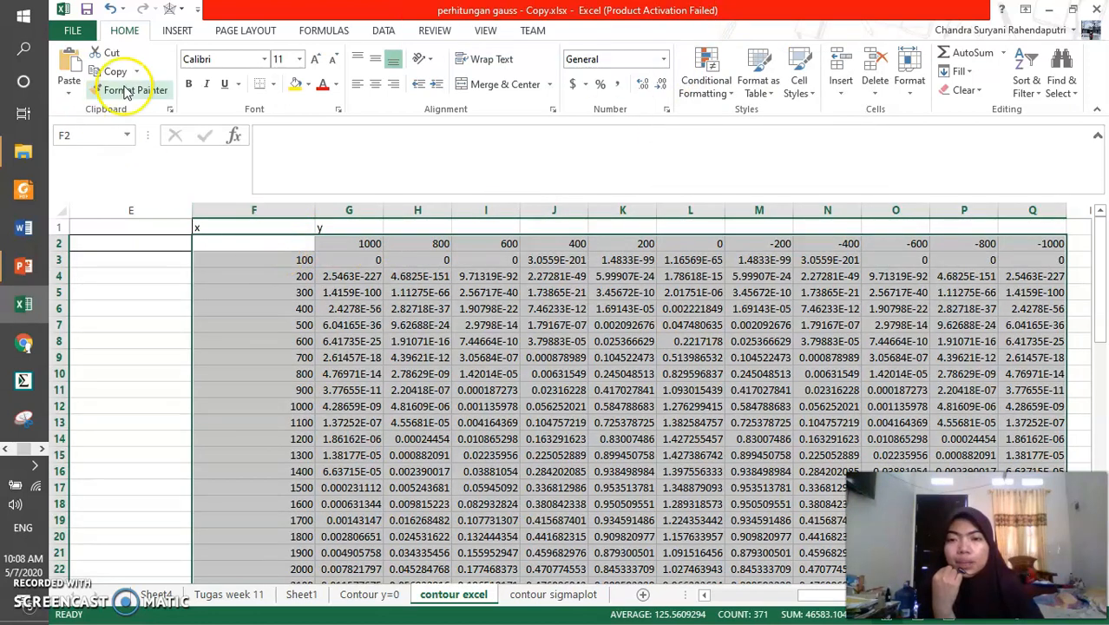
left_click(181, 32)
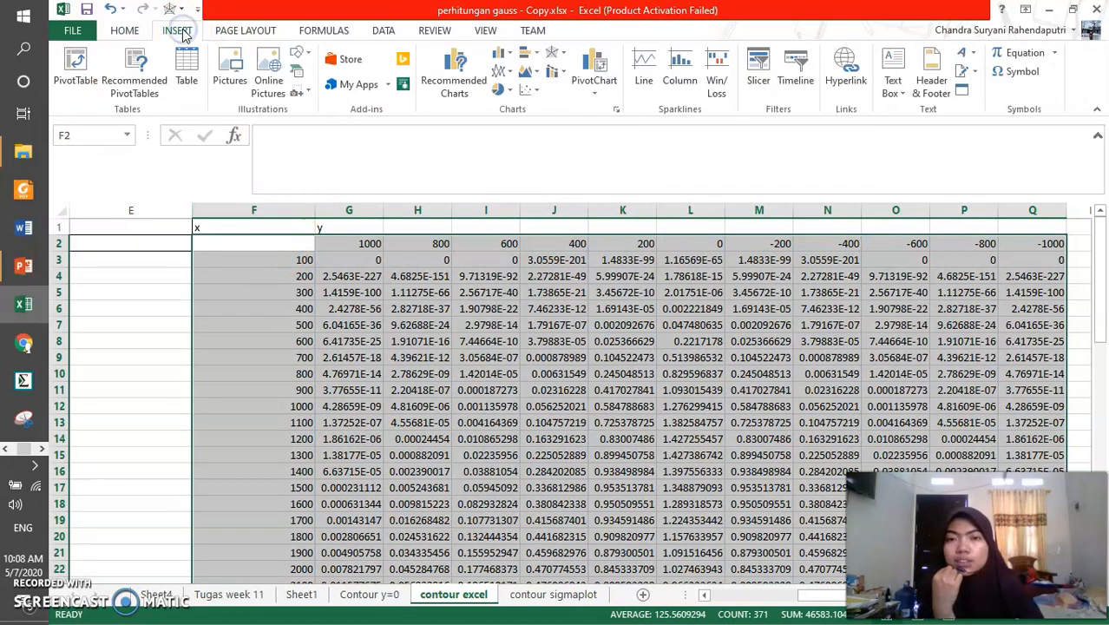
left_click(552, 55)
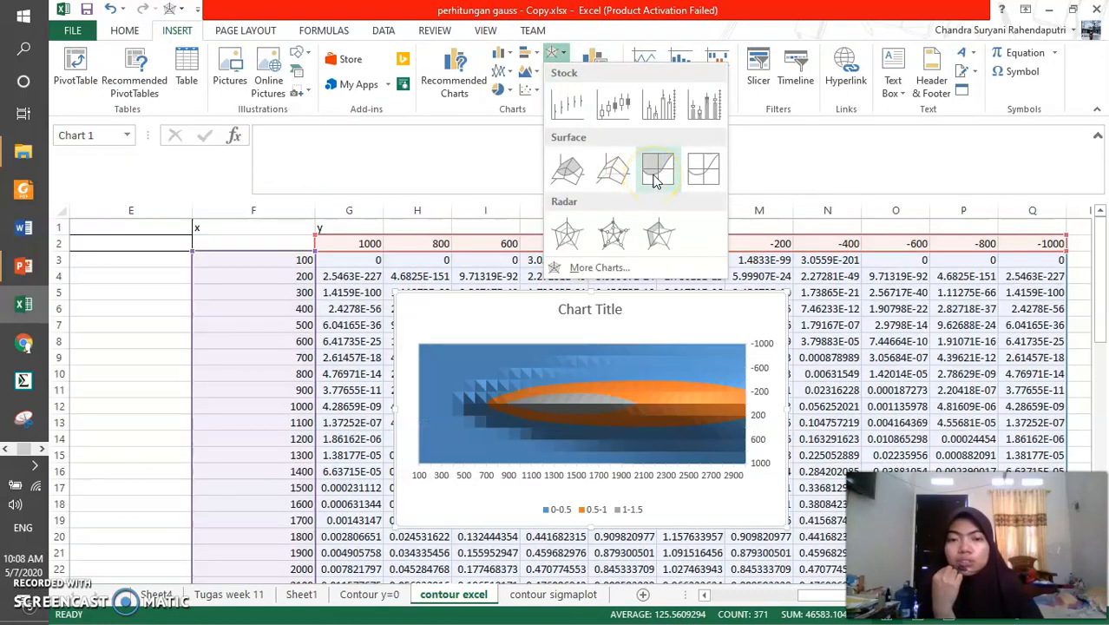
left_click(655, 174)
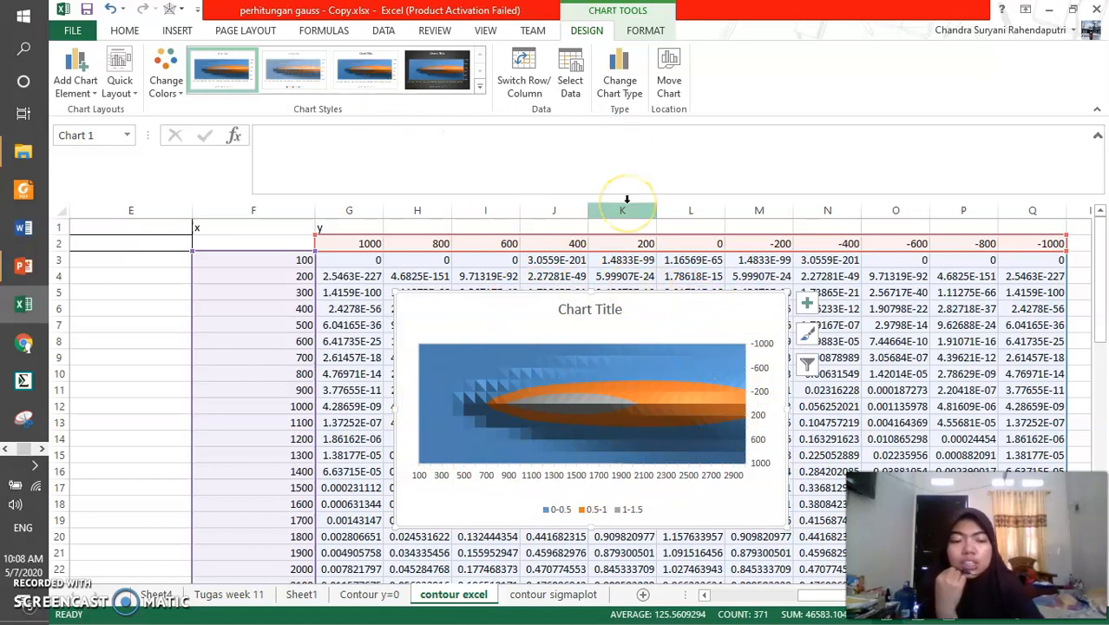
key("Delete")
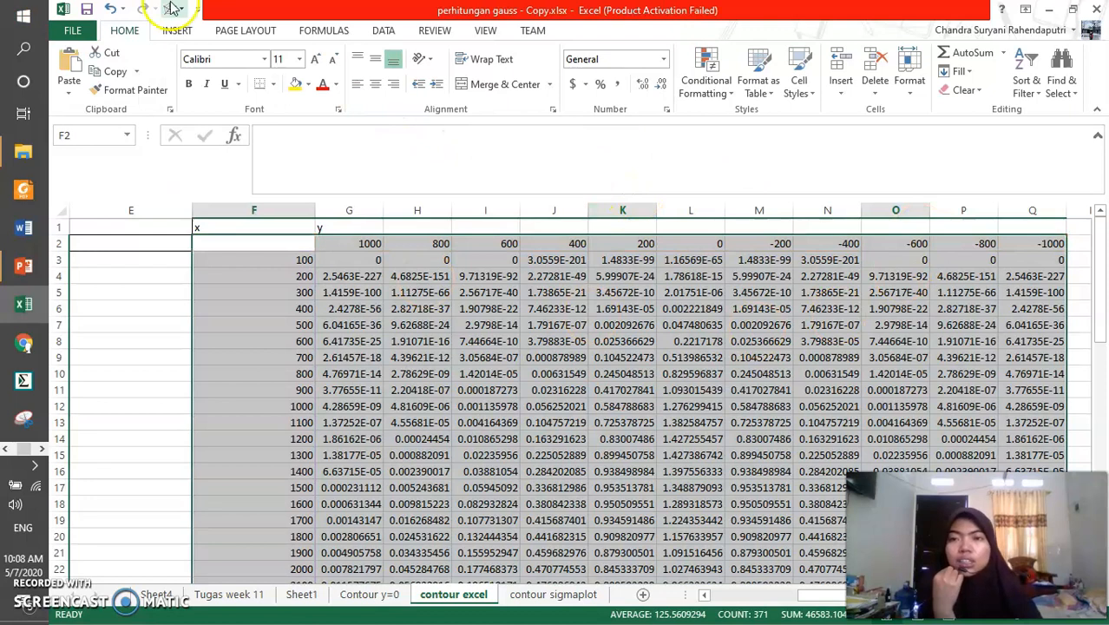
View the Contour Plot slide in PowerPoint, return to the Excel workbook, and check the formula in I6
left_click(176, 30)
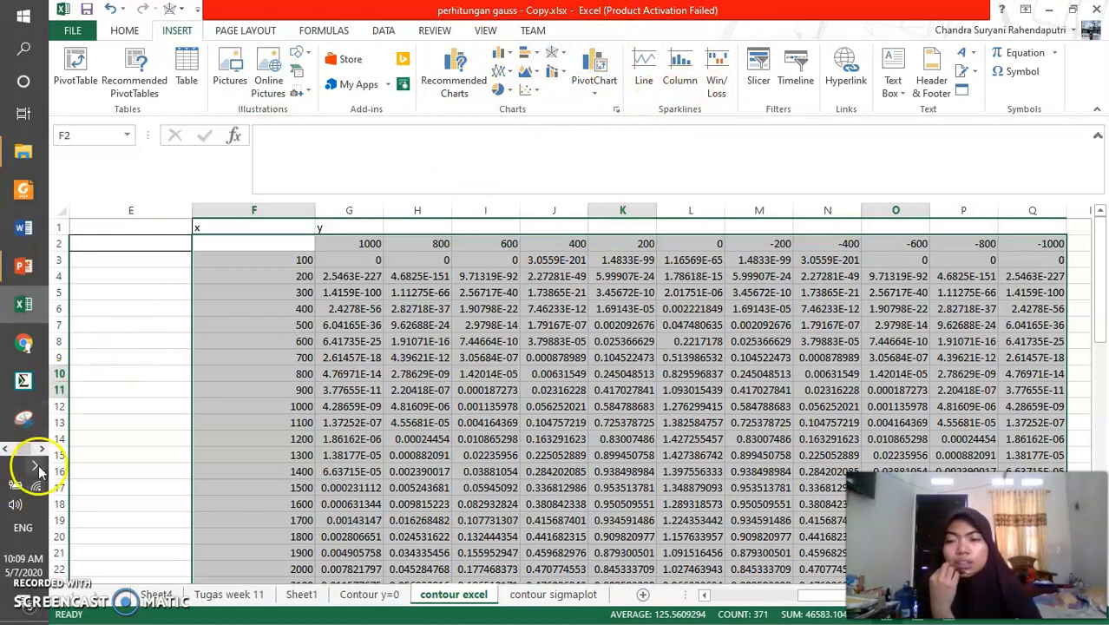
left_click(574, 227)
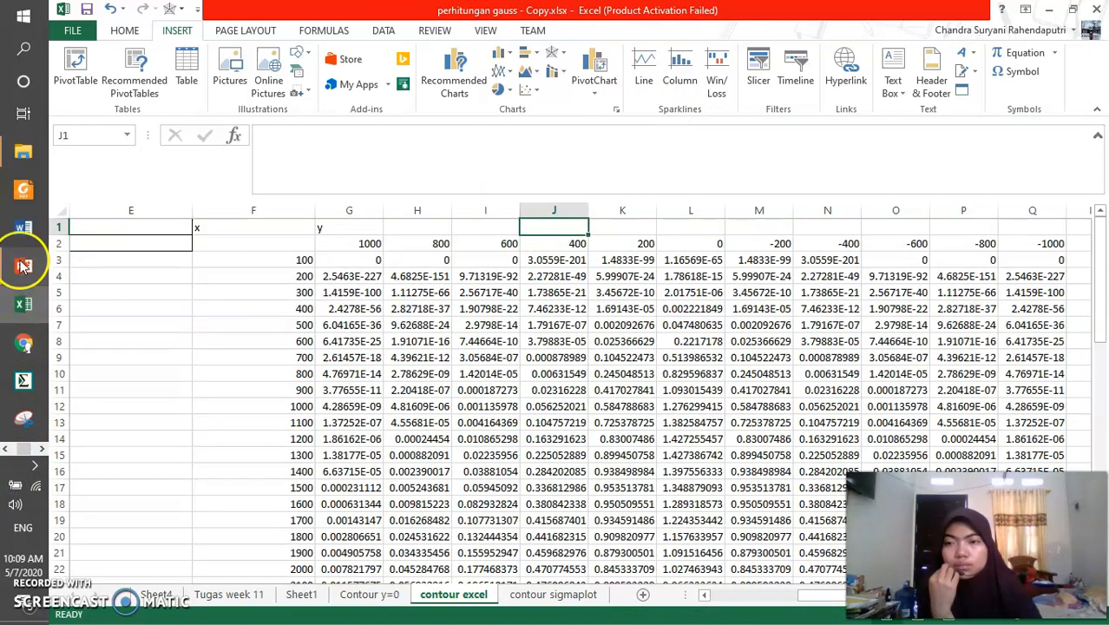
mouse_move(23, 265)
left_click(86, 347)
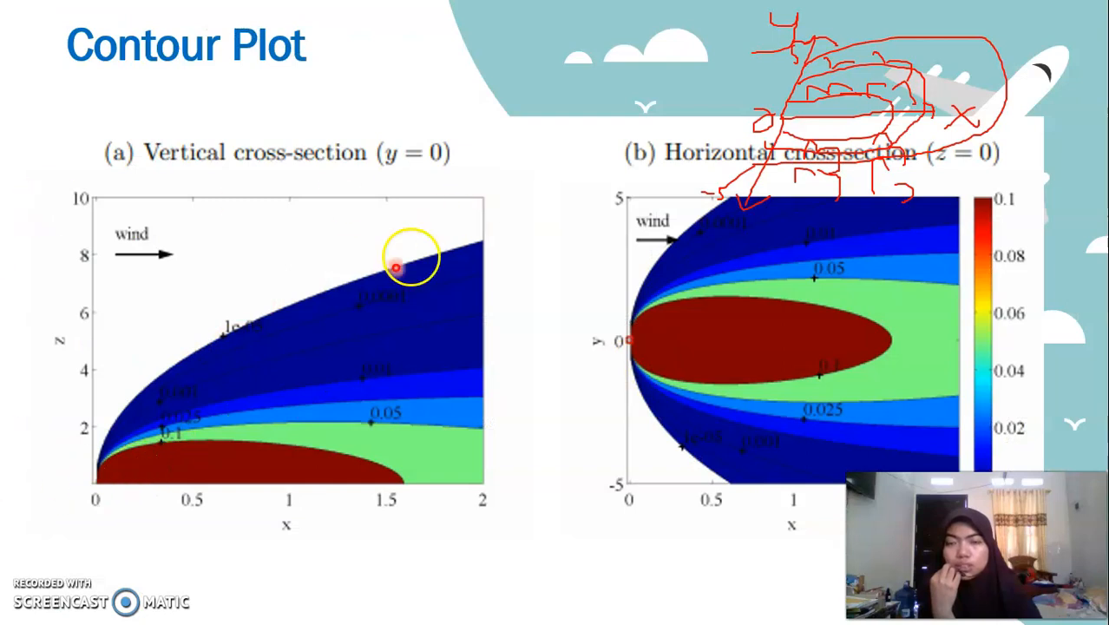
key("super")
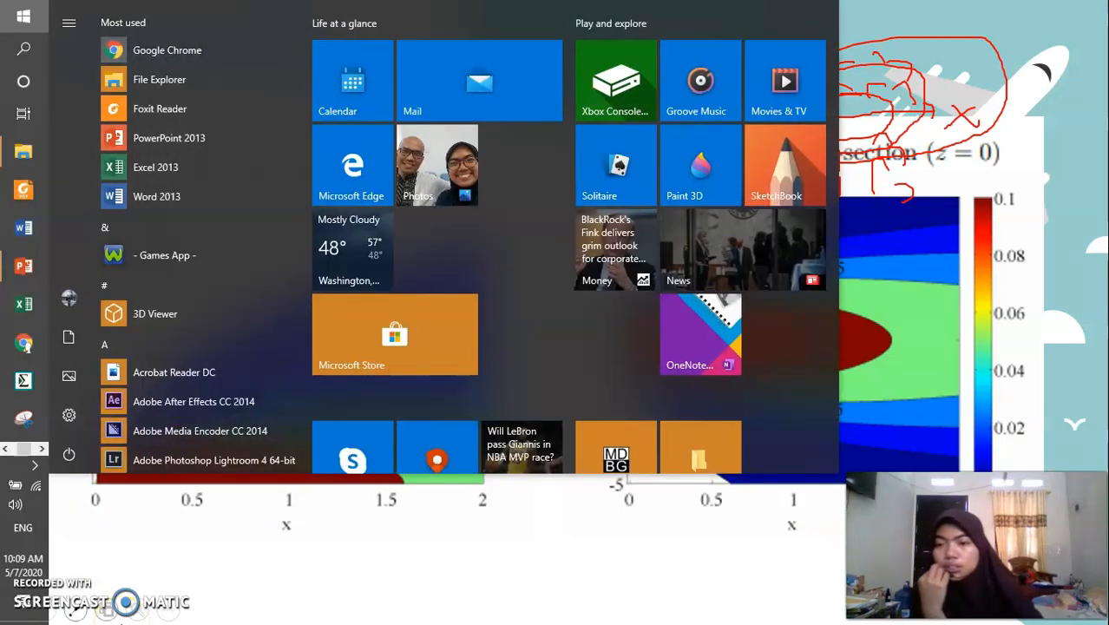
left_click(5, 310)
left_click(222, 312)
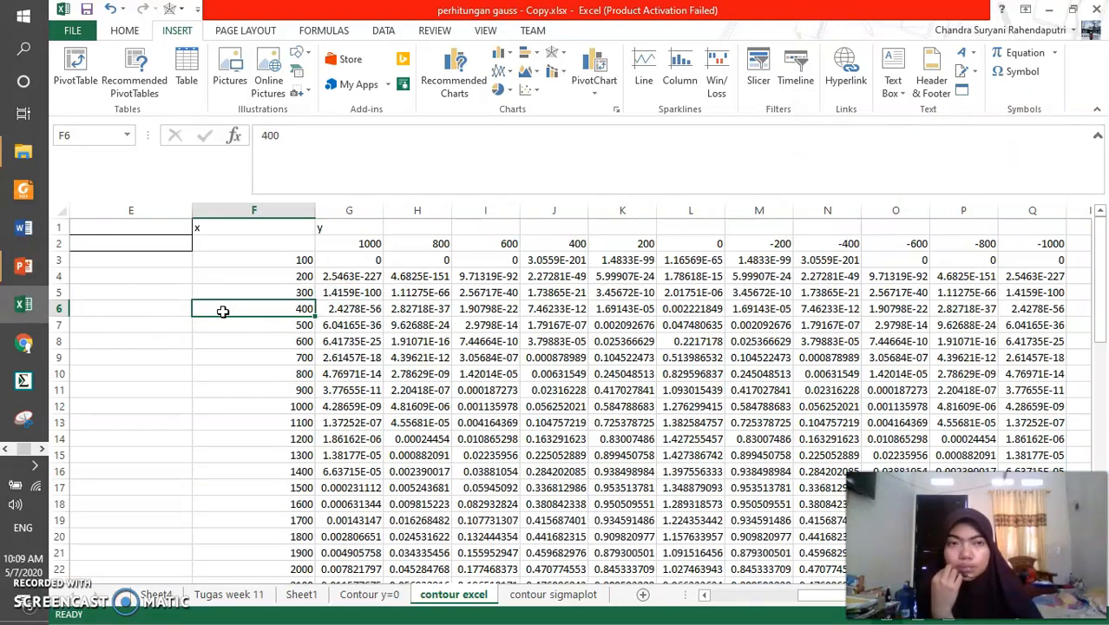
left_click(479, 309)
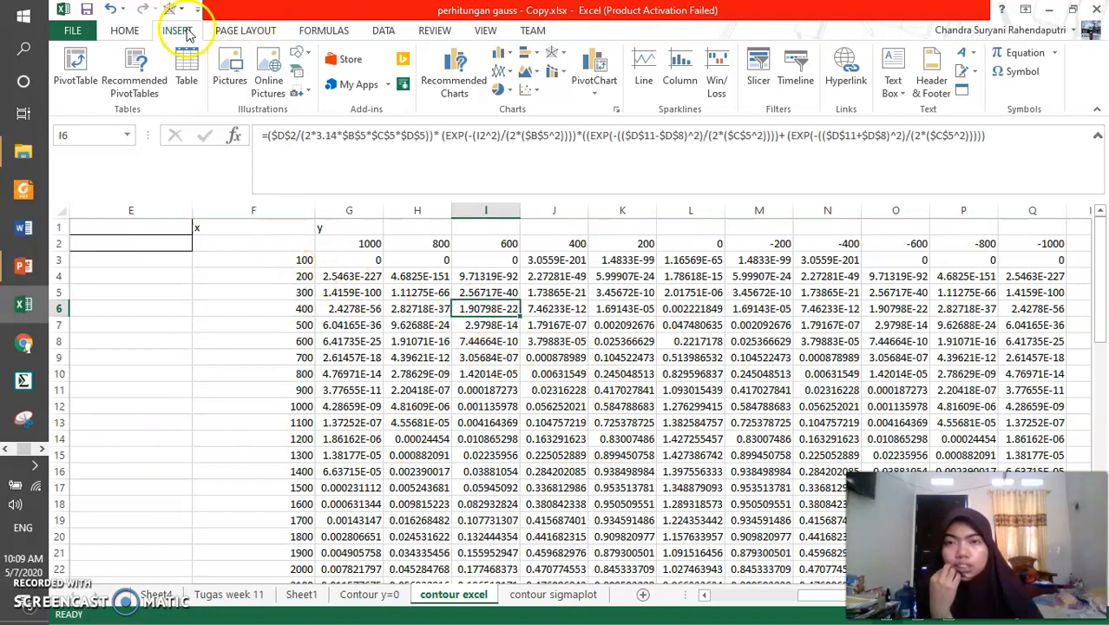
Repeat the filled Contour chart trial on F2:Q32 and remove the chart again
left_click_drag(297, 239, 1048, 454)
scroll(575, 391, "up", 6)
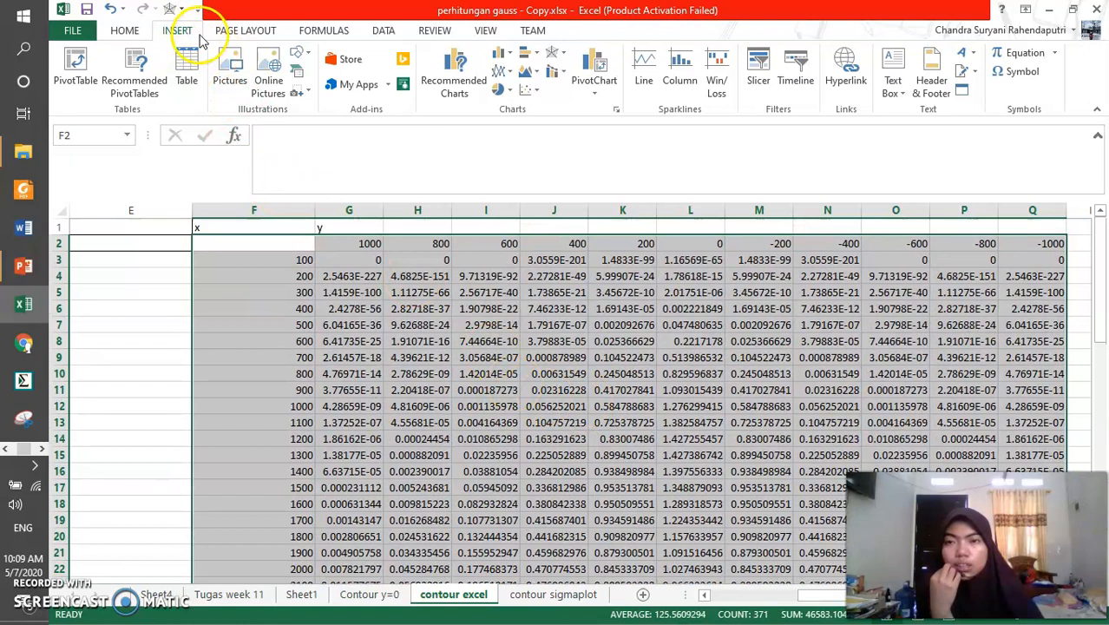
left_click(552, 52)
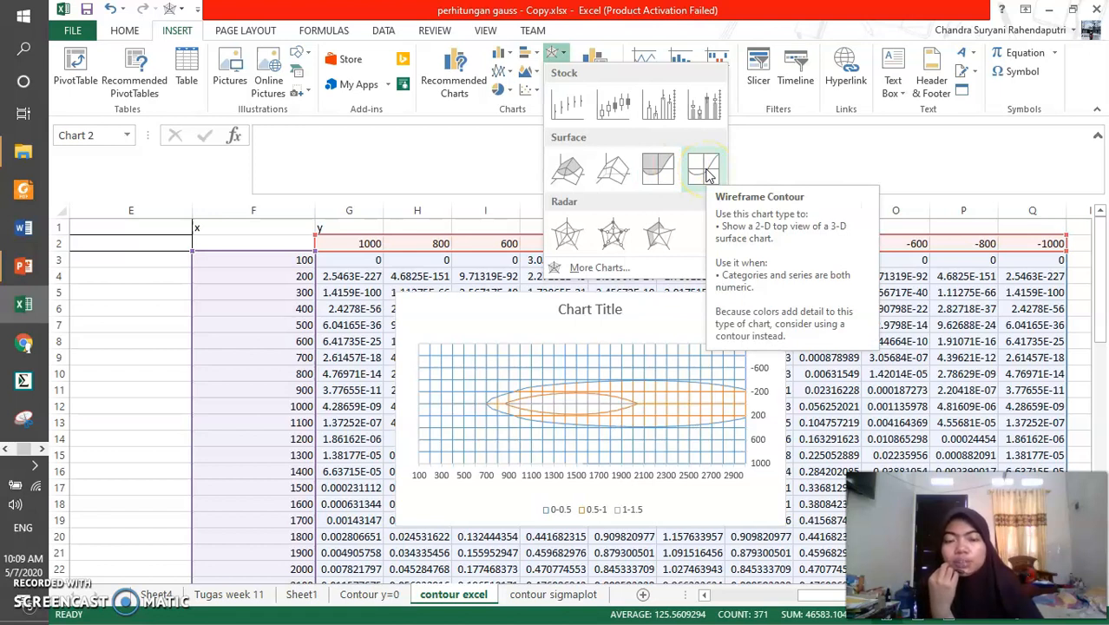
left_click(657, 173)
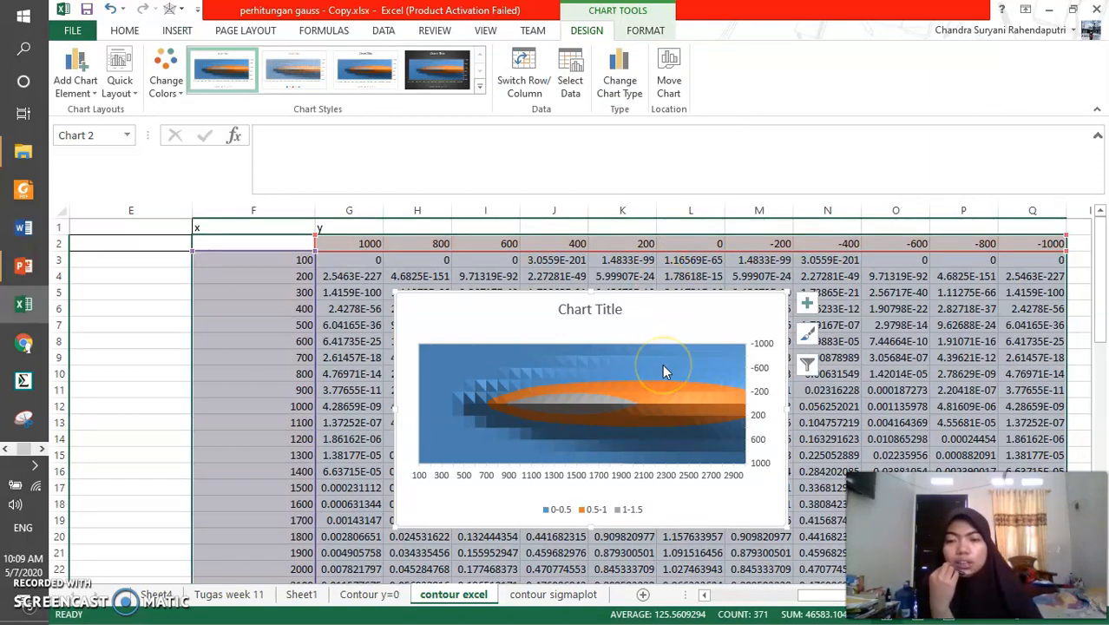
left_click(661, 310)
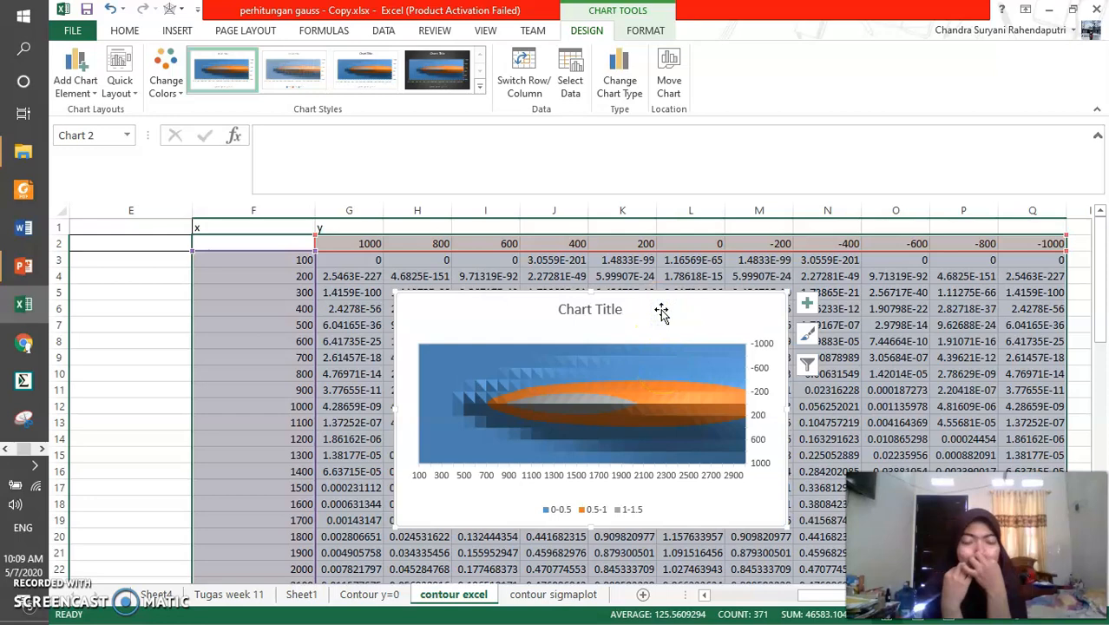
key("Delete")
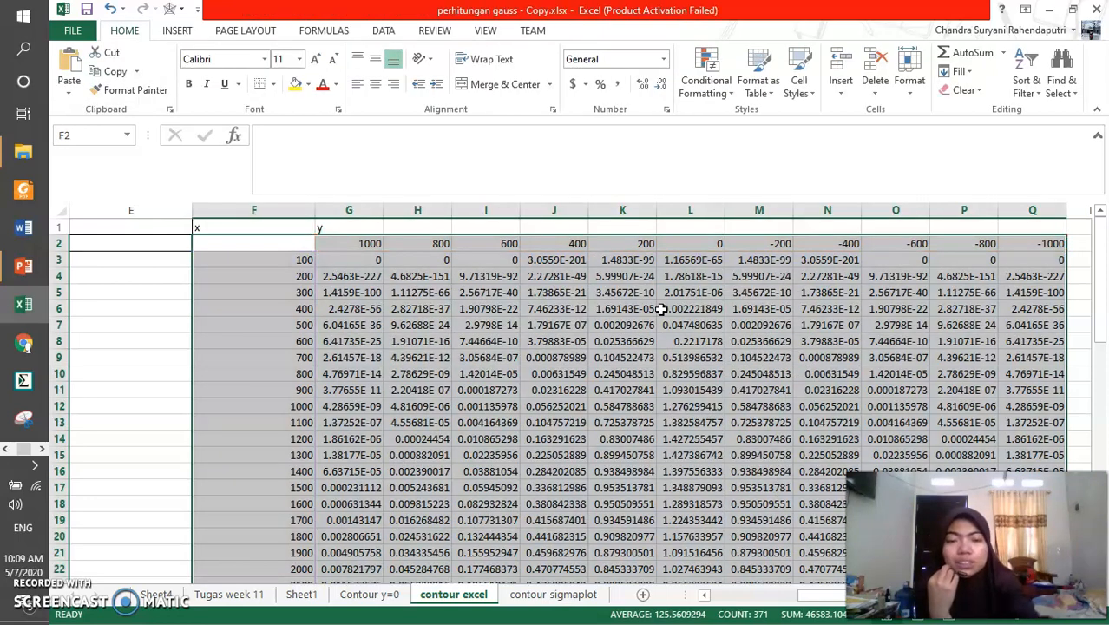
Look over the concentration grid, switch to SigmaPlot, and open the Data 1 worksheet in Notebook1
scroll(659, 408, "down", 5)
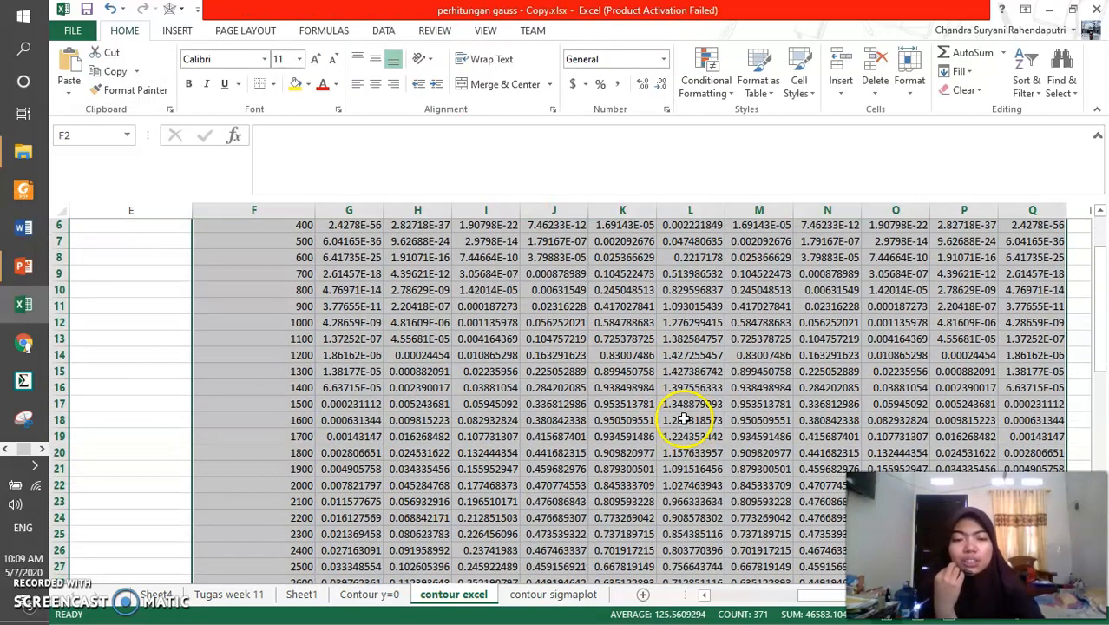
scroll(699, 454, "up", 5)
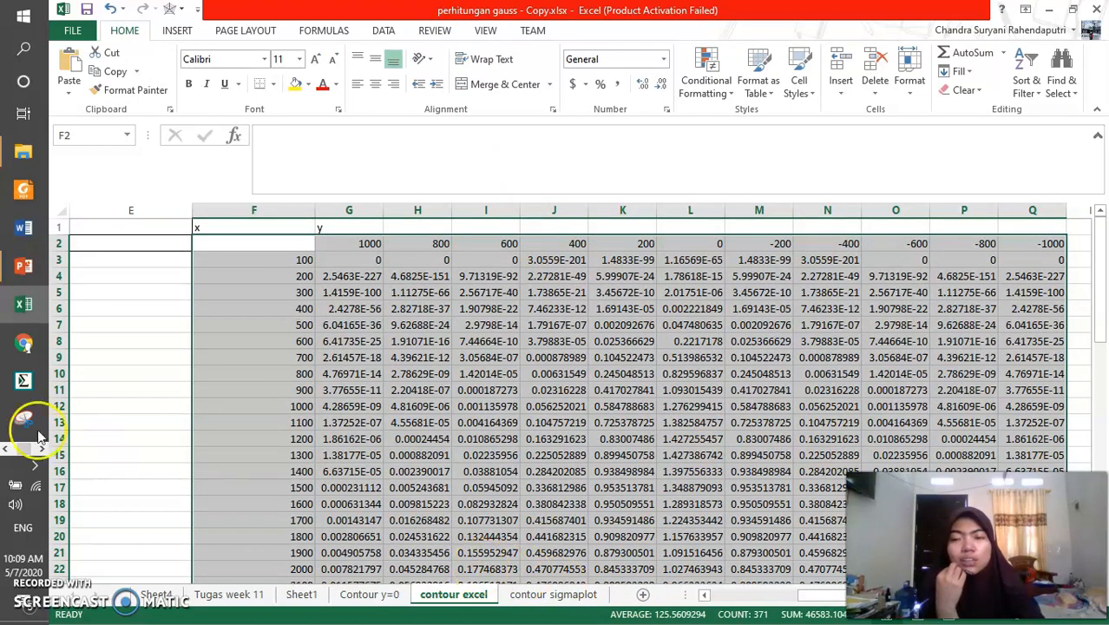
left_click(25, 379)
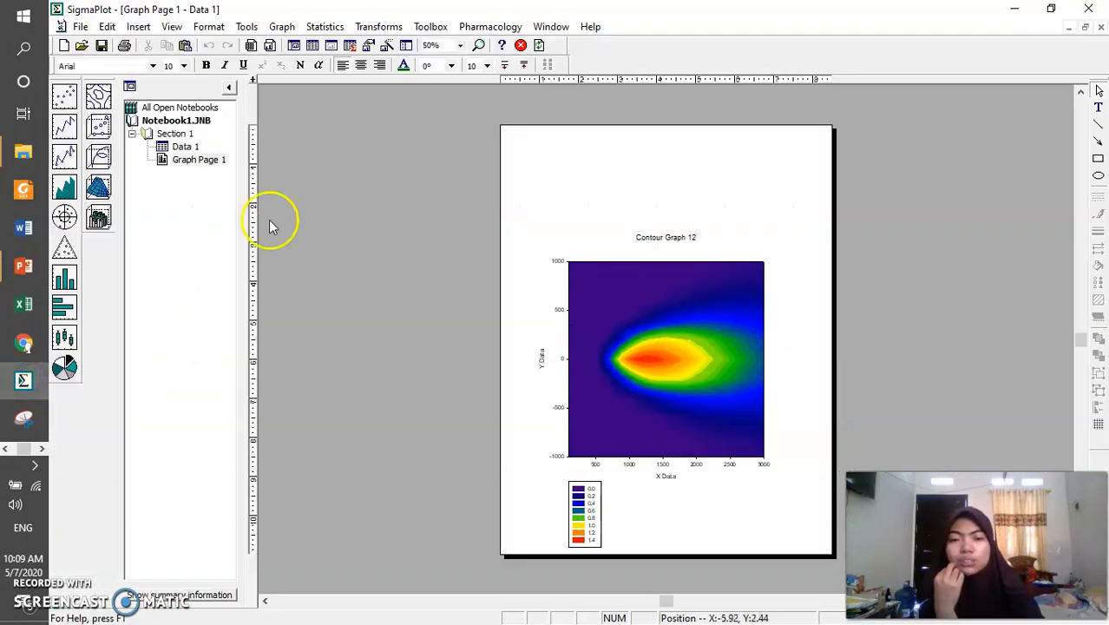
left_click(200, 150)
double_click(187, 147)
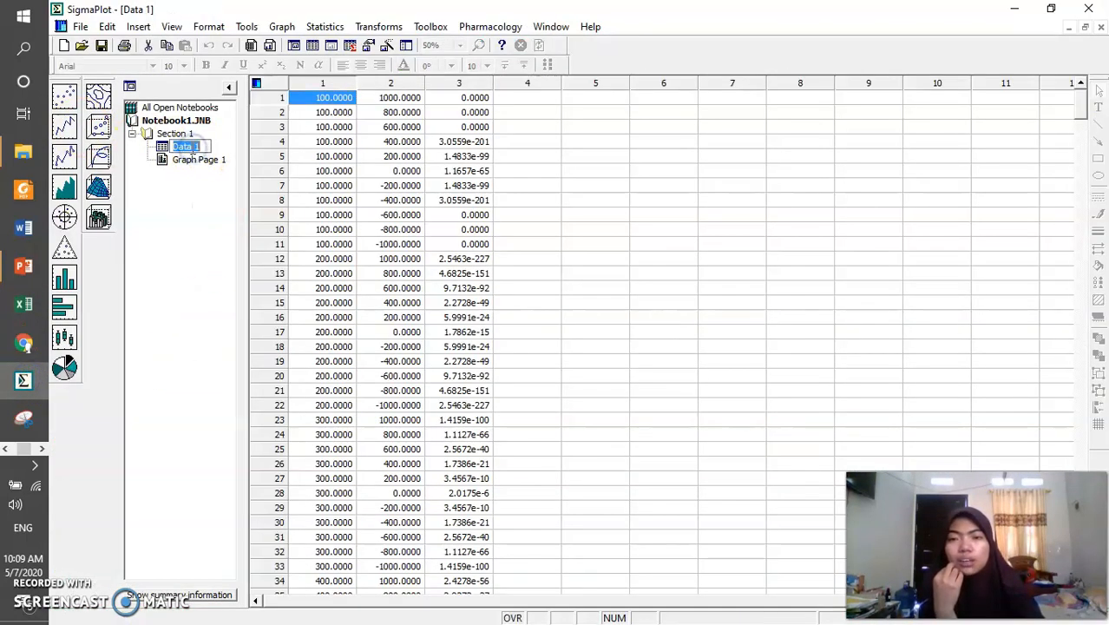
left_click(707, 215)
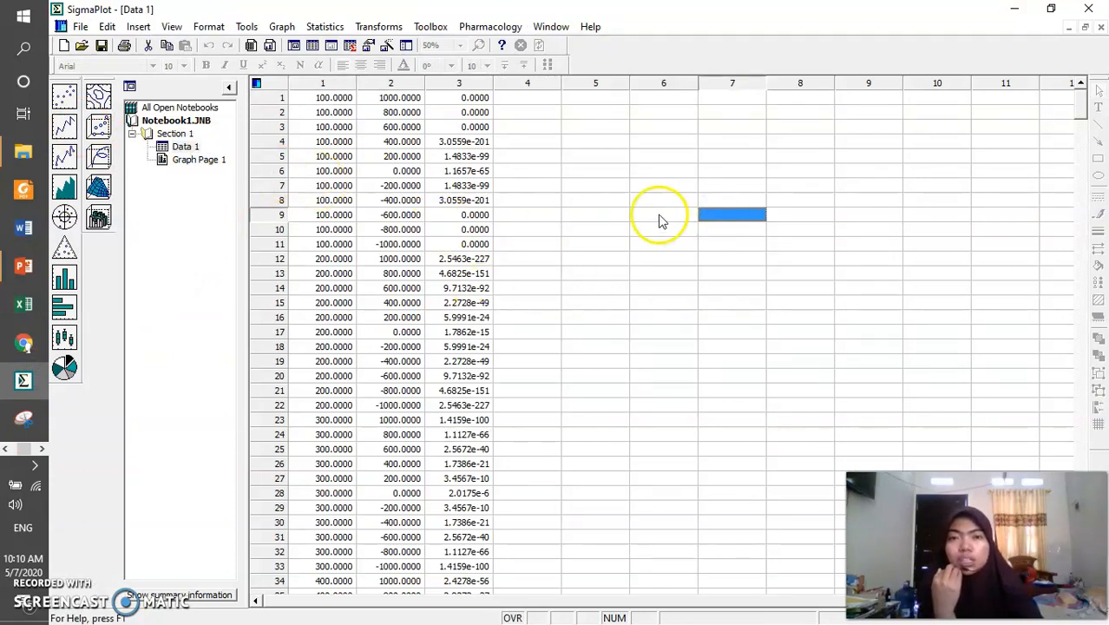
Examine the x, y and concentration values in columns 1 to 3 for the rows where x is 100
left_click_drag(338, 102, 344, 248)
left_click_drag(402, 97, 404, 247)
left_click_drag(466, 97, 473, 243)
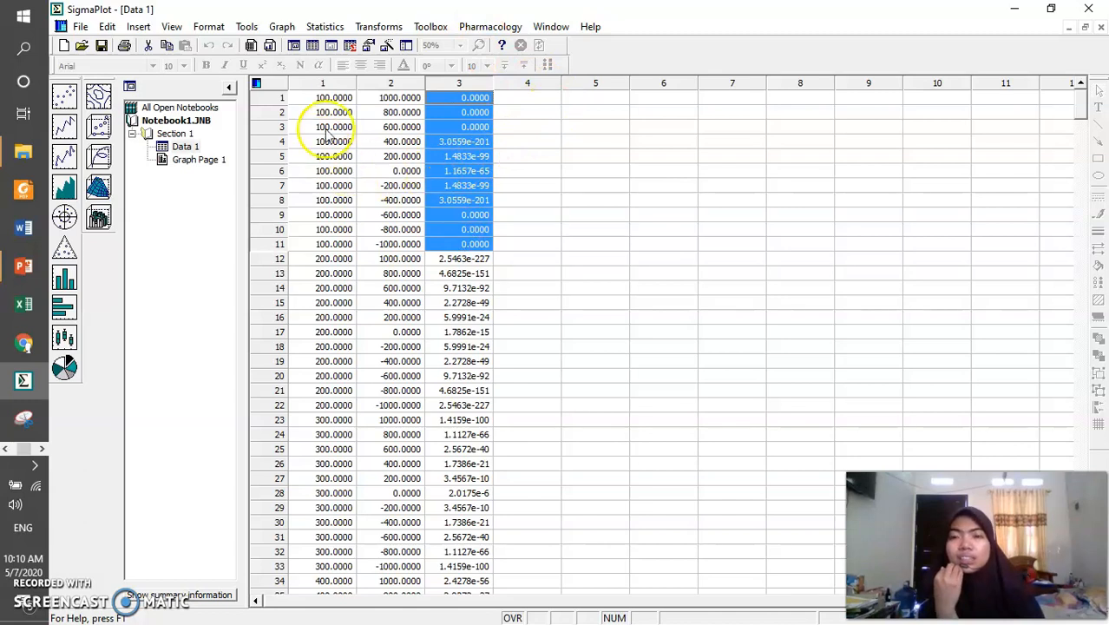
left_click_drag(334, 98, 325, 244)
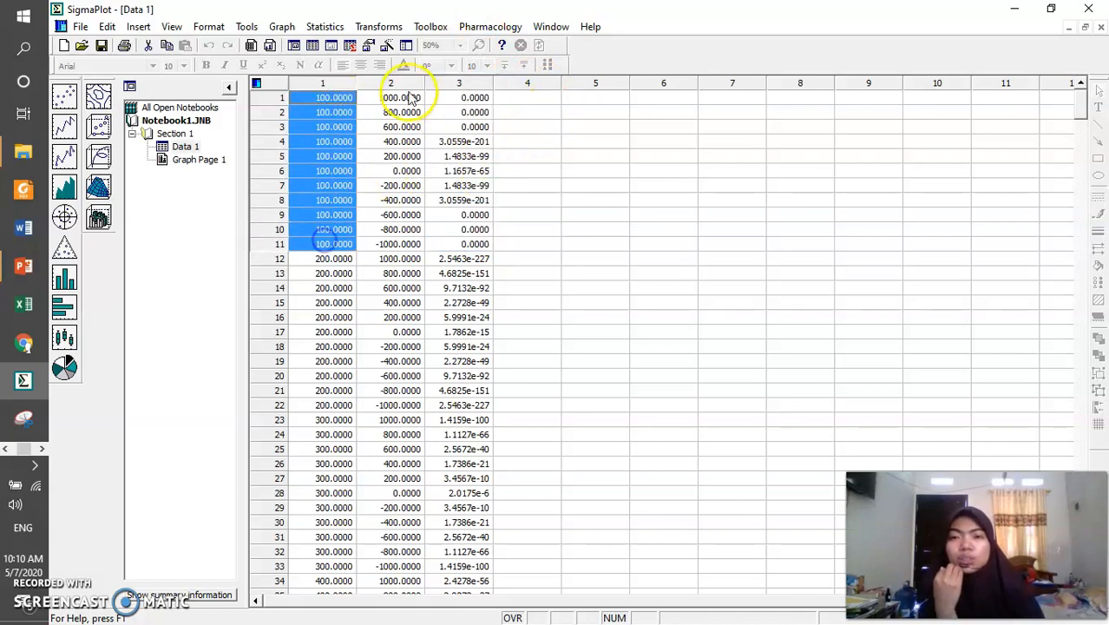
left_click_drag(409, 97, 404, 229)
left_click_drag(460, 98, 456, 214)
Examine how the x distances in column 1 repeat in blocks from 200 onward down the Data 1 worksheet
left_click_drag(337, 246, 334, 402)
left_click_drag(329, 450, 321, 509)
scroll(321, 509, "down", 4)
left_click_drag(314, 451, 321, 538)
scroll(328, 511, "down", 3)
left_click_drag(330, 492, 312, 574)
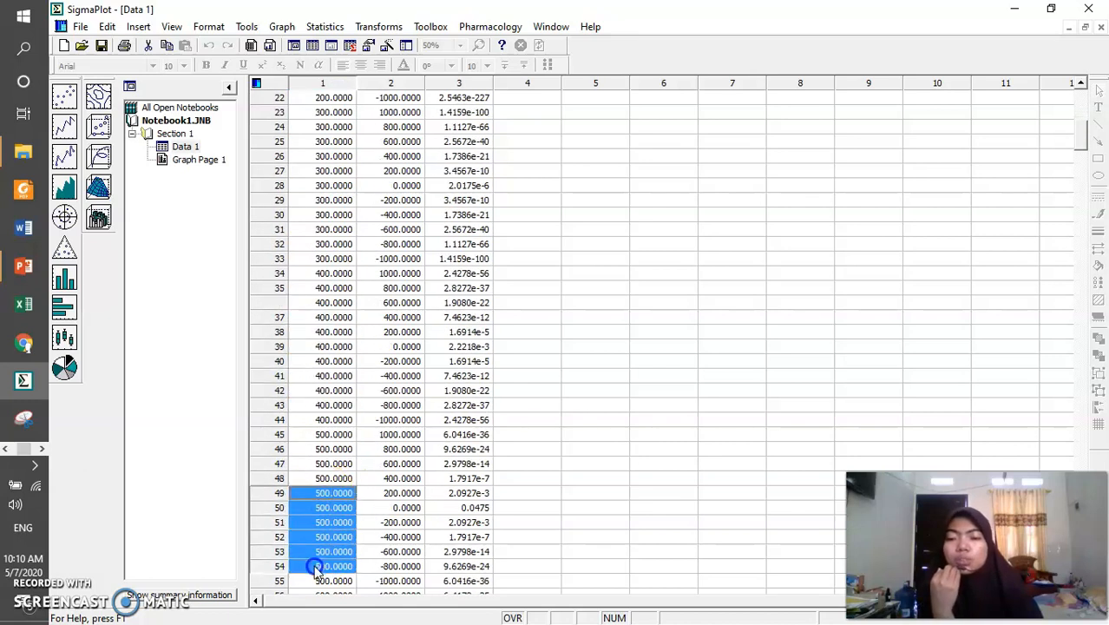
scroll(314, 564, "down", 4)
left_click_drag(321, 478, 314, 562)
scroll(314, 562, "down", 3)
left_click_drag(323, 493, 326, 581)
scroll(425, 174, "up", 14)
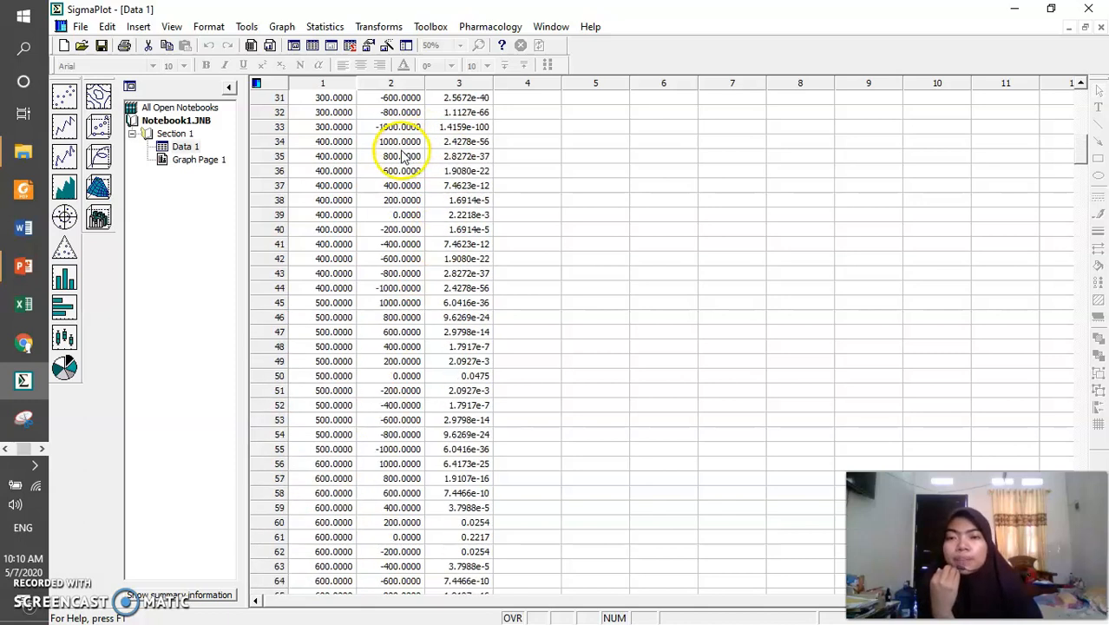
Review the y values in column 2 and the concentrations in column 3 from the first row, and clear the selection
left_click_drag(410, 98, 405, 404)
left_click_drag(461, 98, 456, 477)
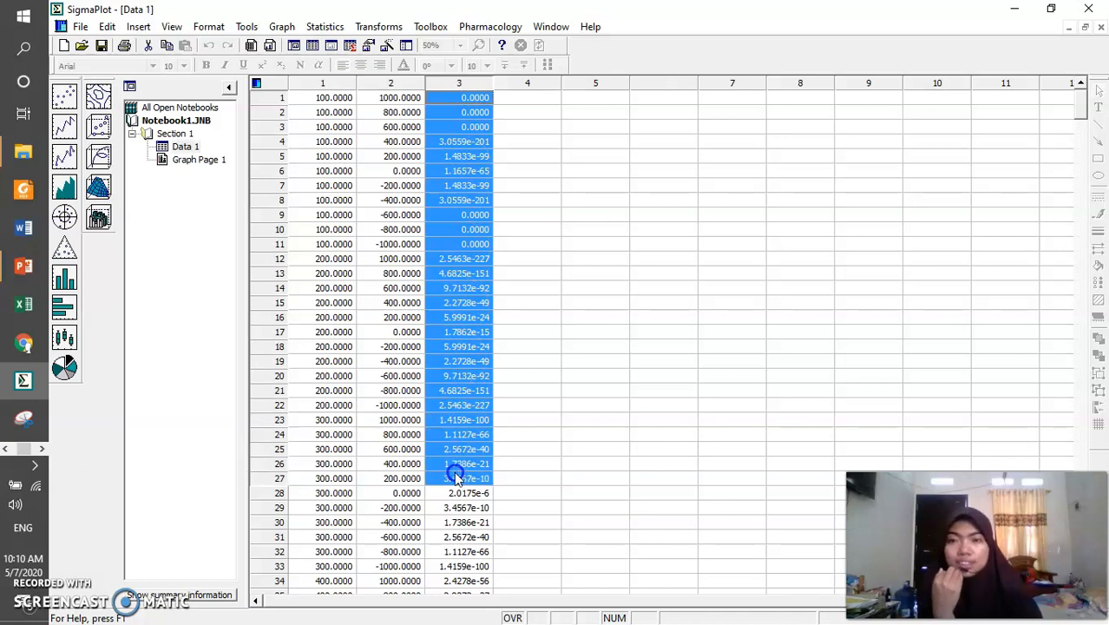
left_click(580, 335)
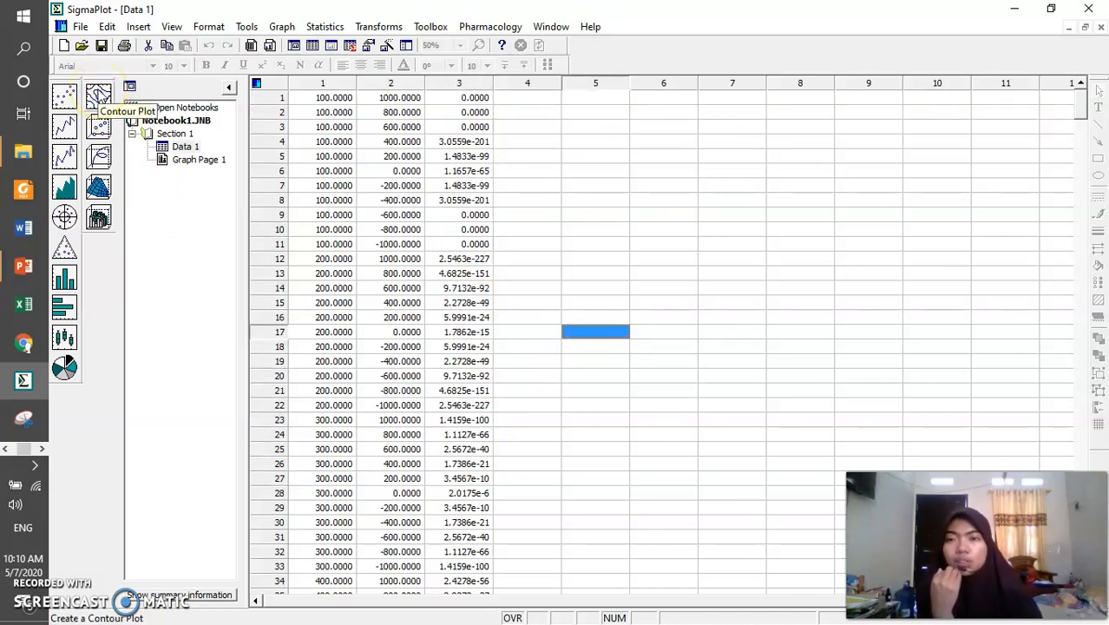
Set up a filled contour plot using the XYZ Triplet data format
left_click(98, 92)
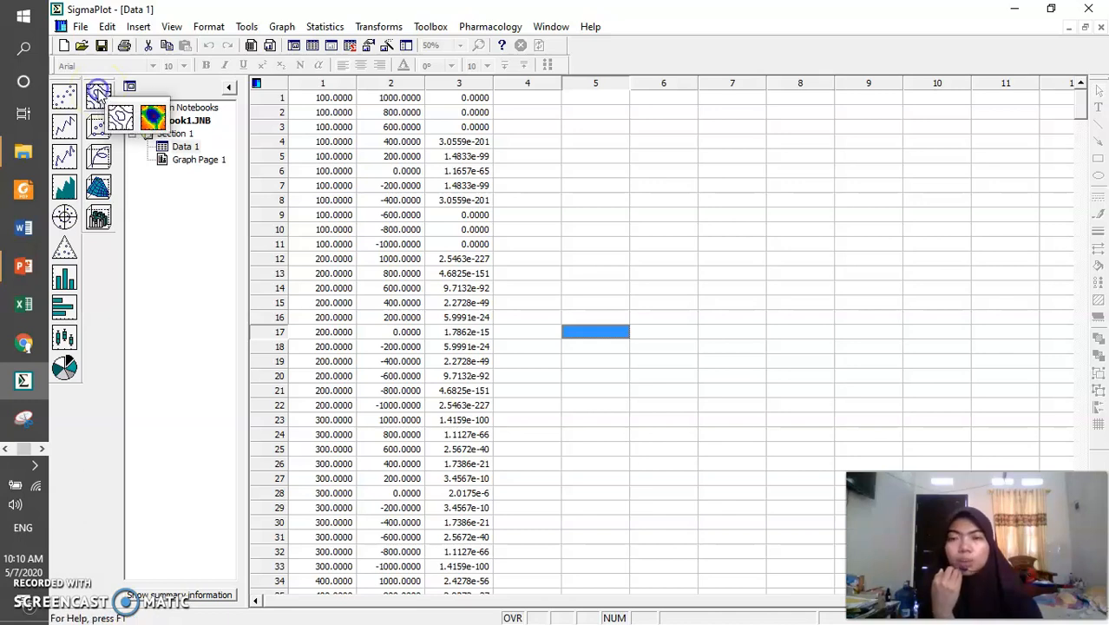
left_click(152, 116)
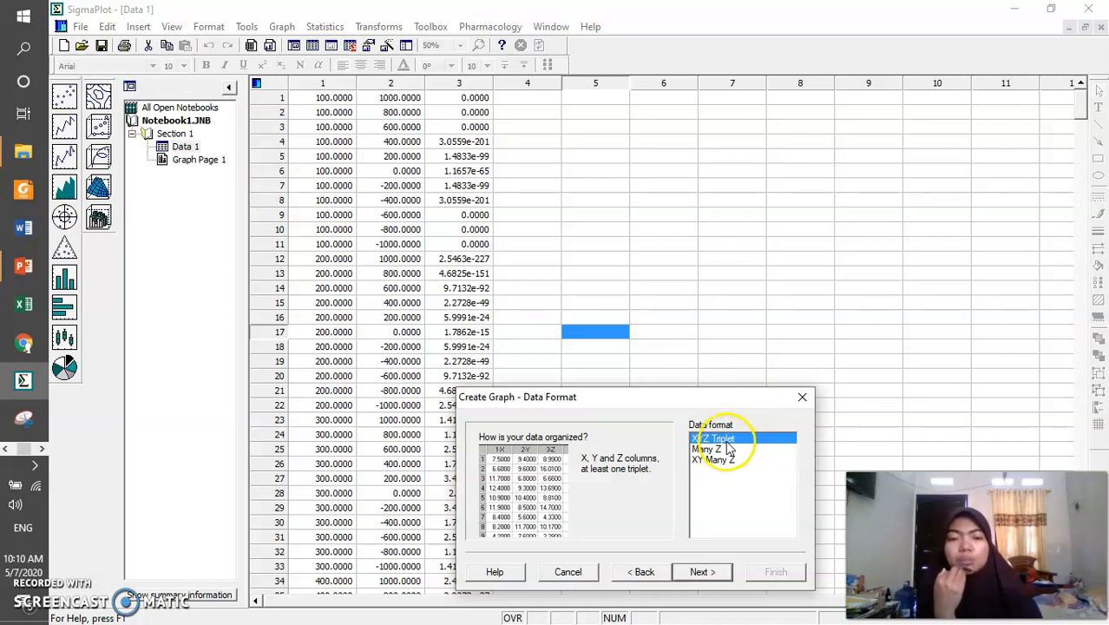
left_click(715, 573)
Assign Column 1 to X, Column 2 to Y and Column 3 to Z, and generate the contour graph
left_click(787, 441)
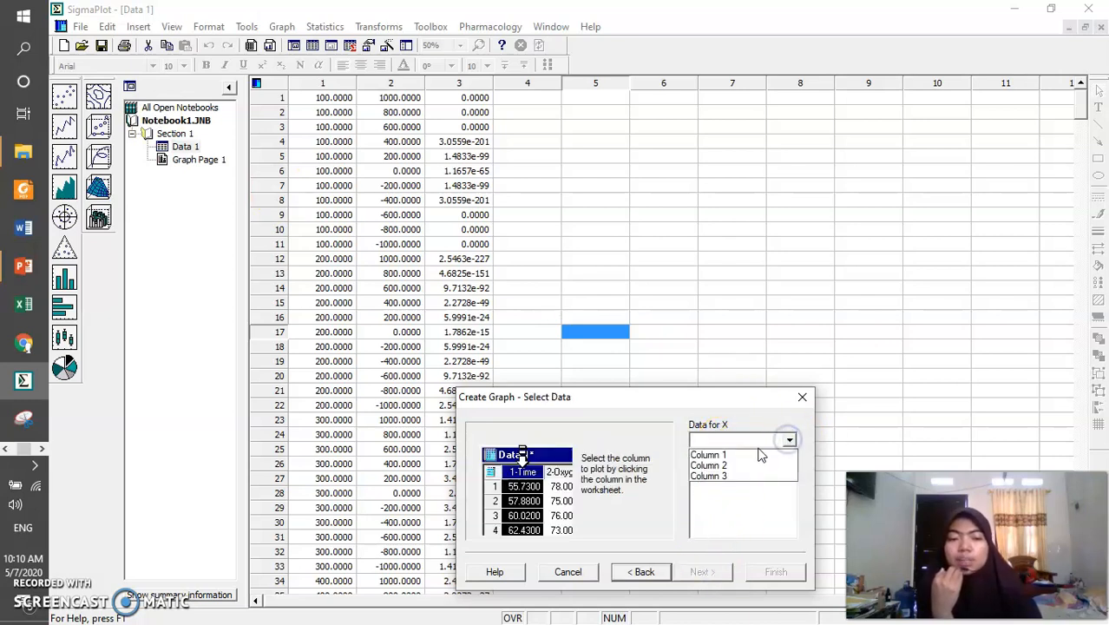
left_click(751, 455)
left_click(751, 455)
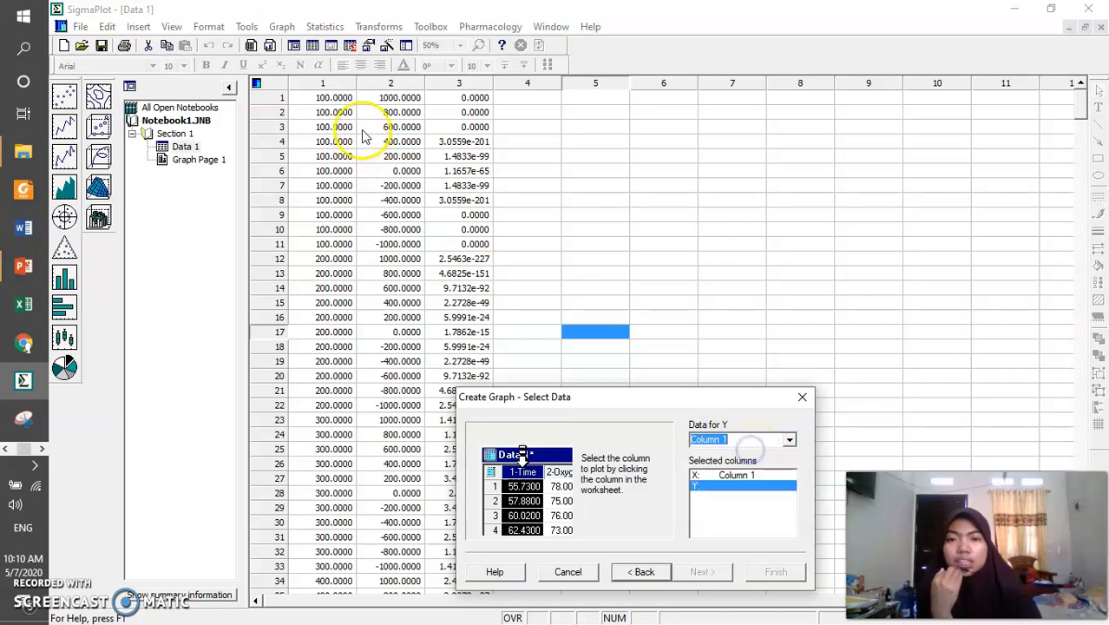
left_click(787, 441)
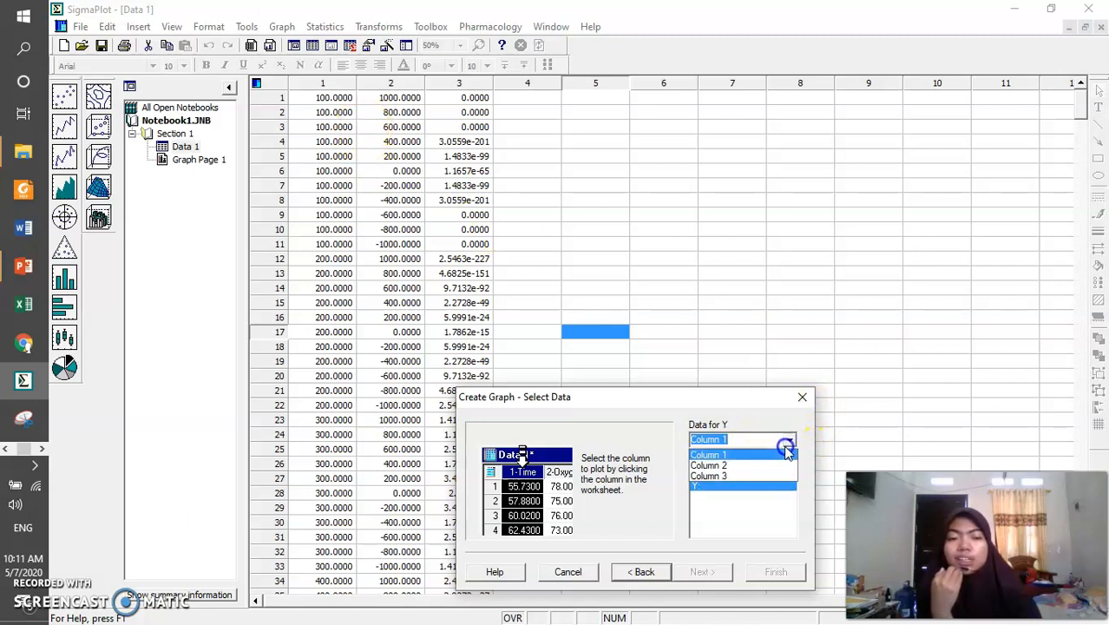
left_click(718, 468)
left_click(788, 440)
left_click(762, 476)
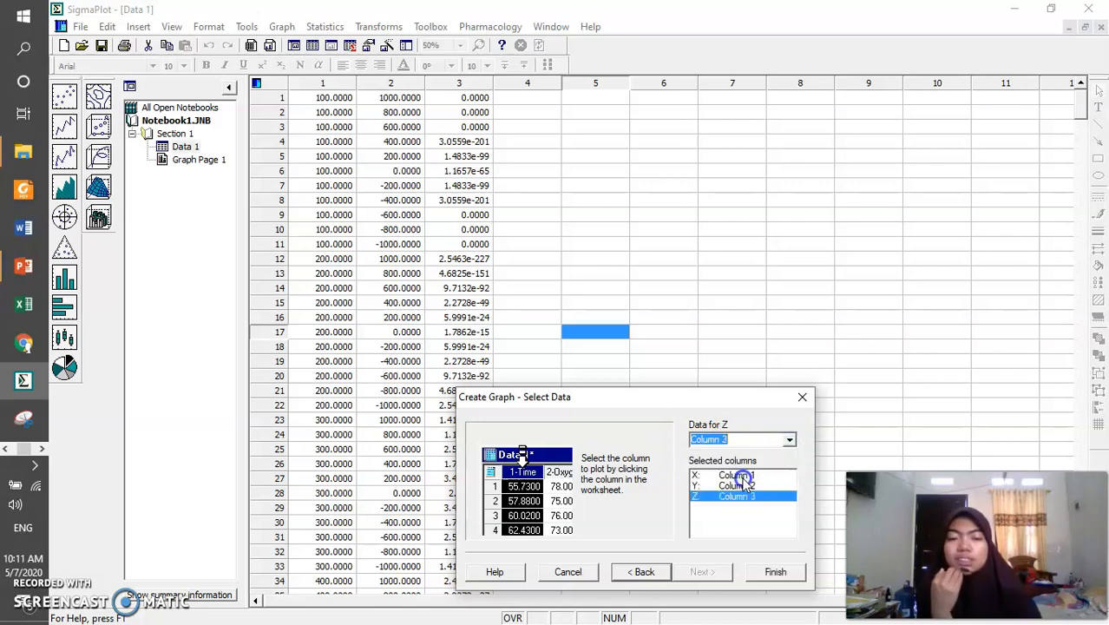
left_click(769, 570)
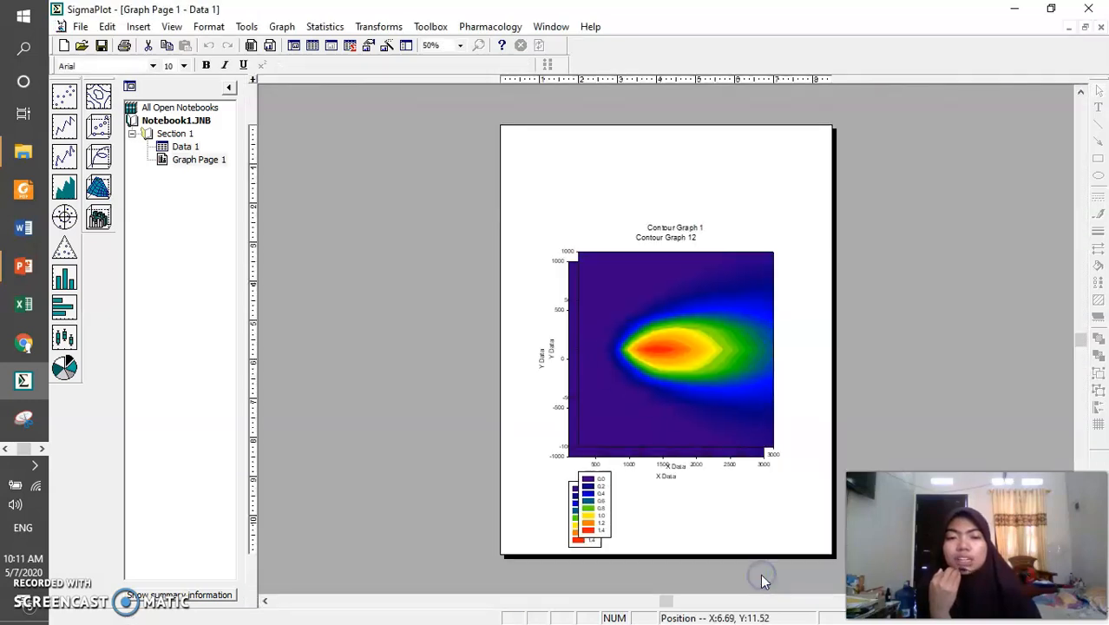
Delete the new contour graph that overlaps the existing one on Graph Page 1
left_click(707, 353)
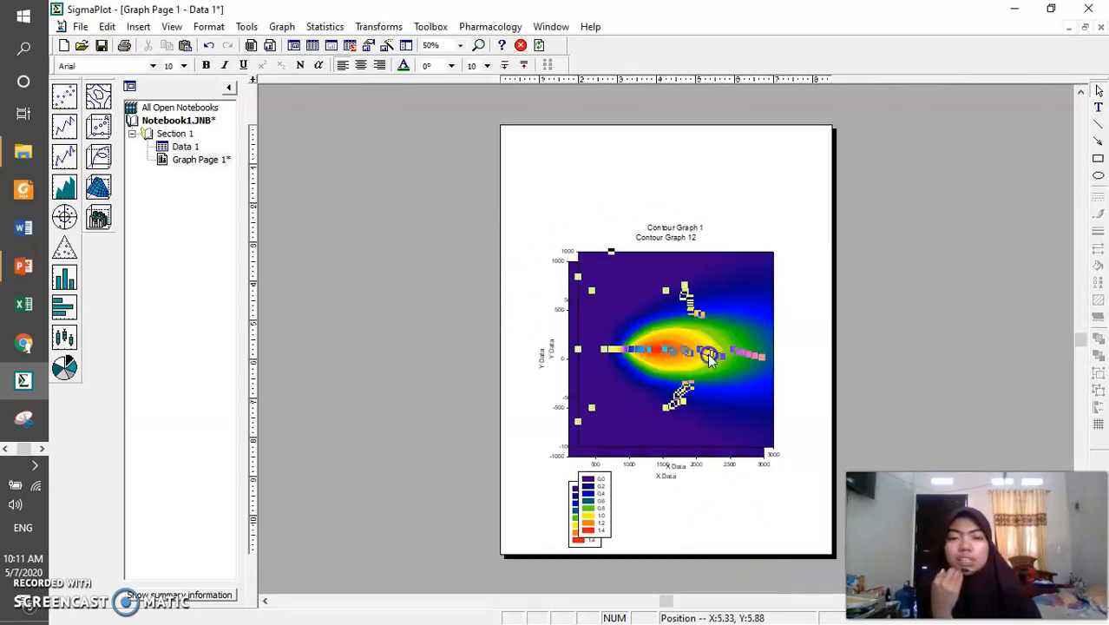
left_click(757, 209)
left_click(748, 294)
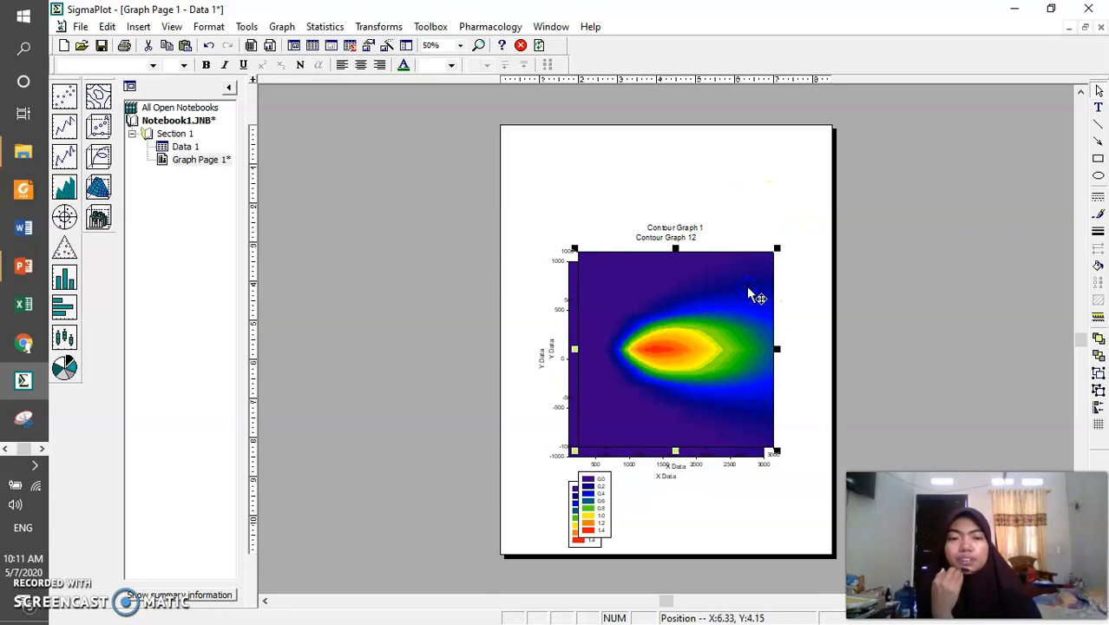
key("Delete")
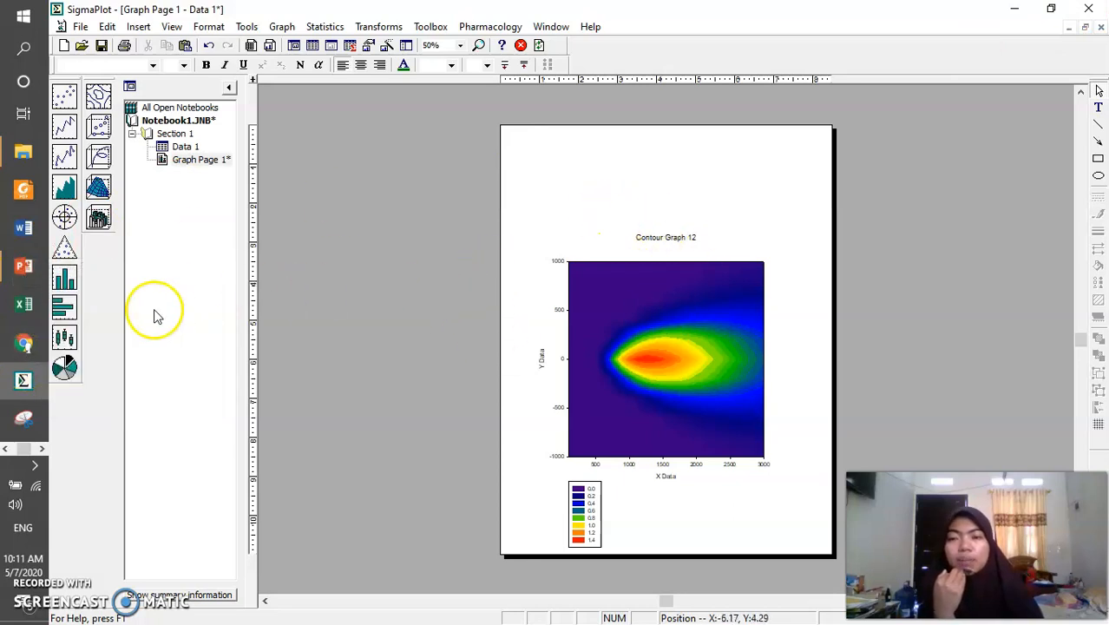
Switch to Excel and compare the grid layout on the contour excel sheet with the X, y, Z columns on contour sigmaplot
left_click(23, 303)
left_click(168, 331)
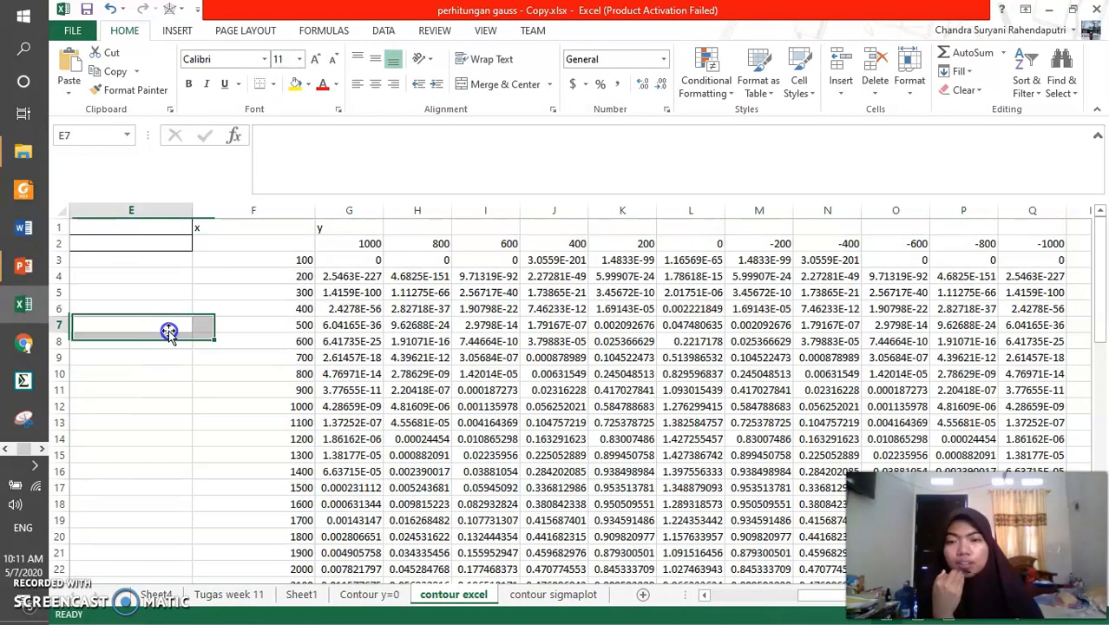
left_click(573, 595)
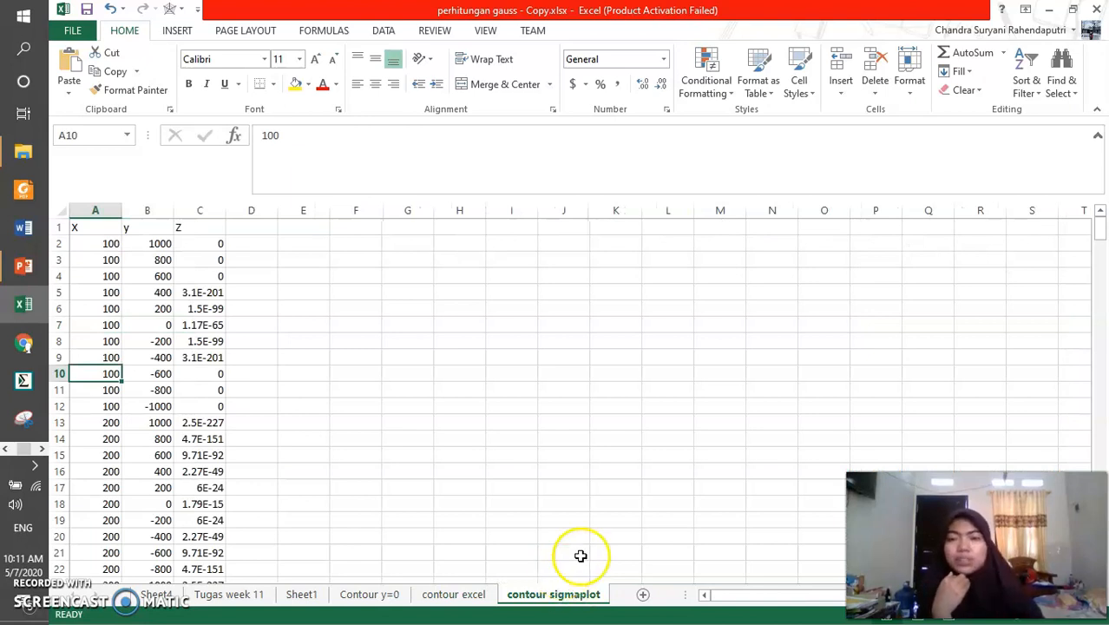
scroll(577, 439, "down", 4)
scroll(134, 381, "up", 4)
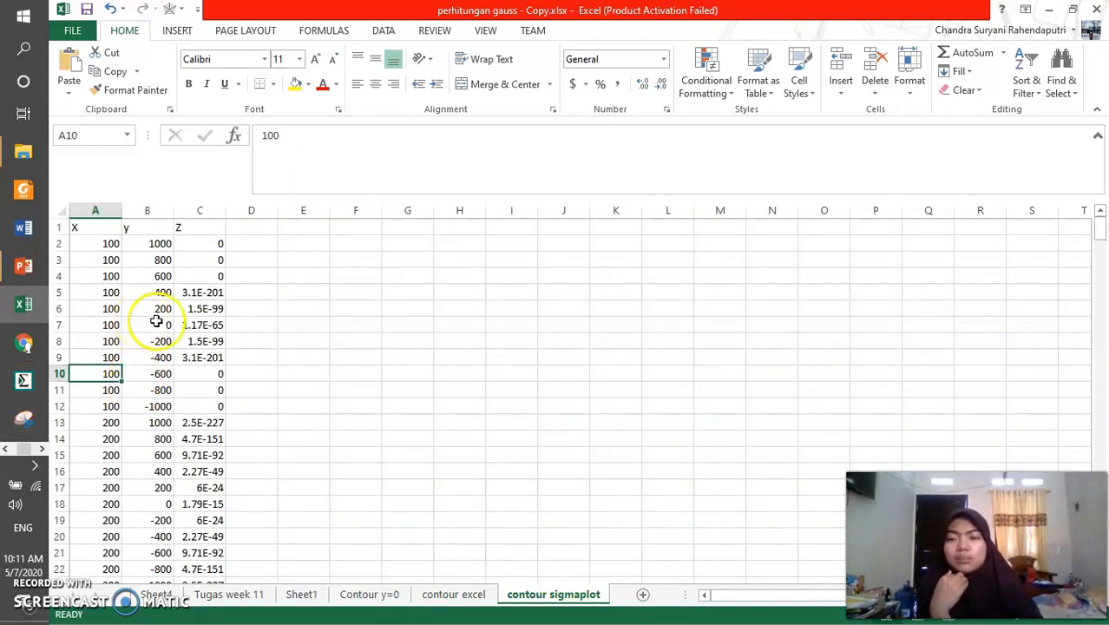
left_click(447, 596)
left_click(552, 595)
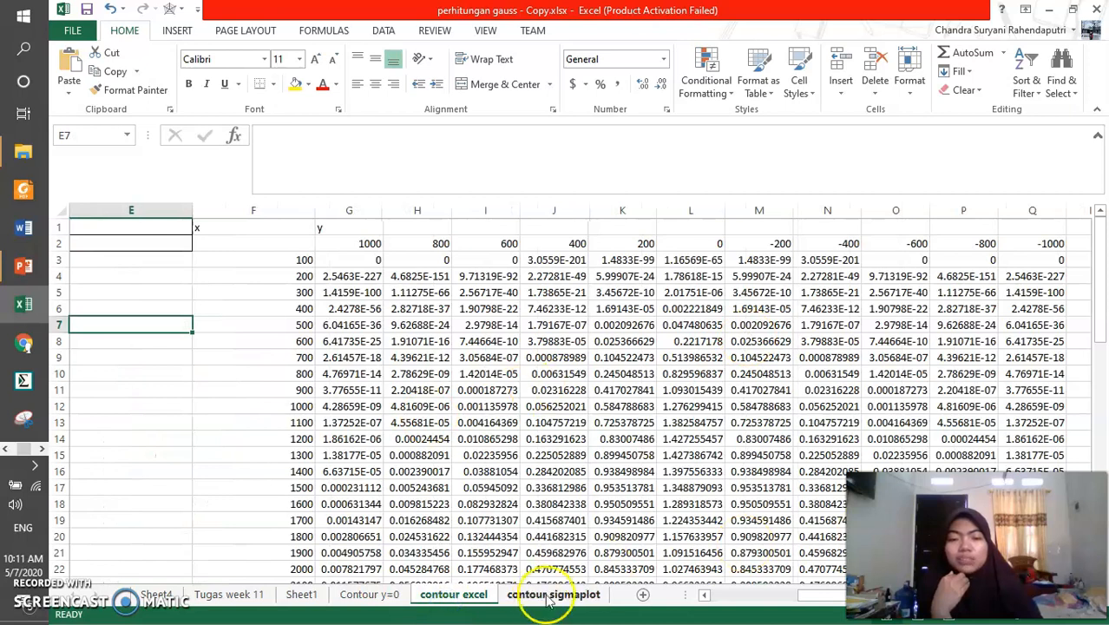
left_click_drag(103, 245, 174, 523)
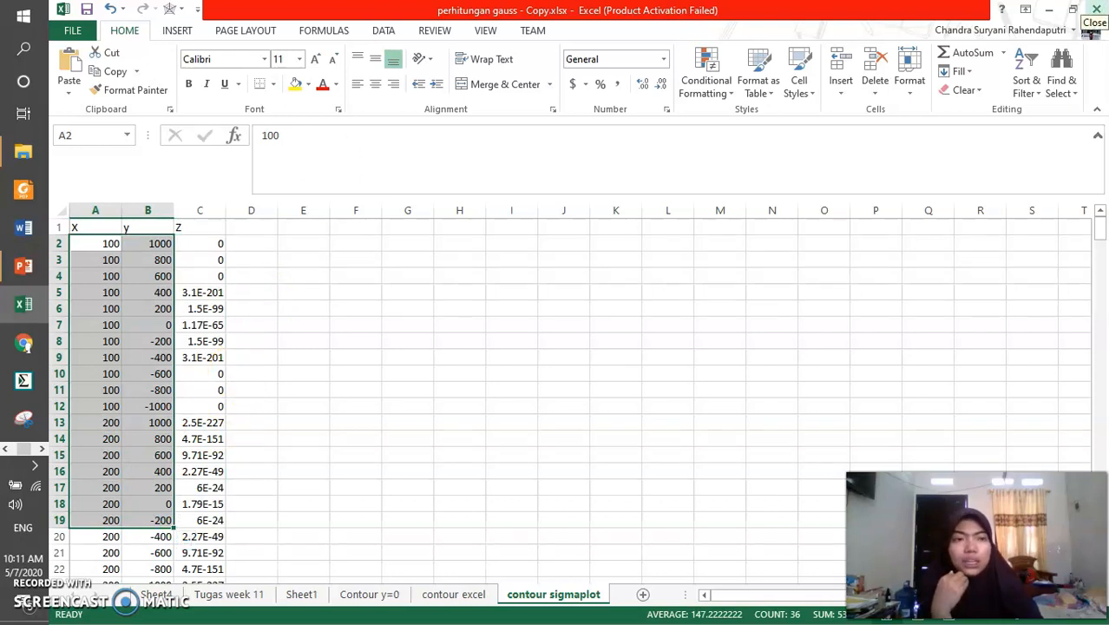
Switch to the PowerPoint slide show to view the Contour Plot slide's vertical and horizontal cross-sections
mouse_move(24, 265)
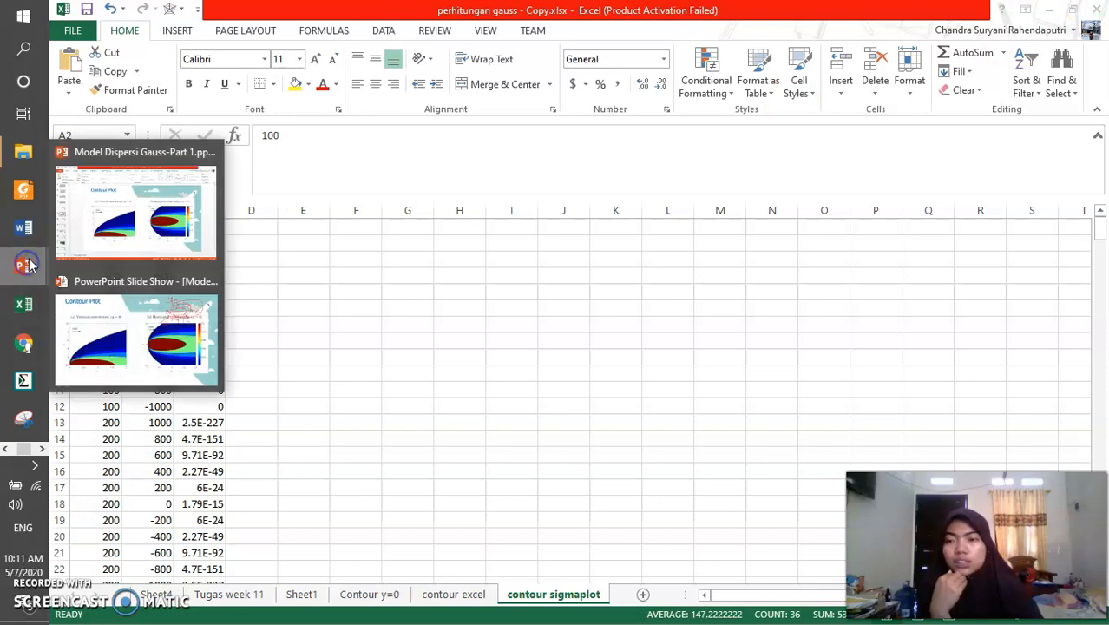
left_click(121, 308)
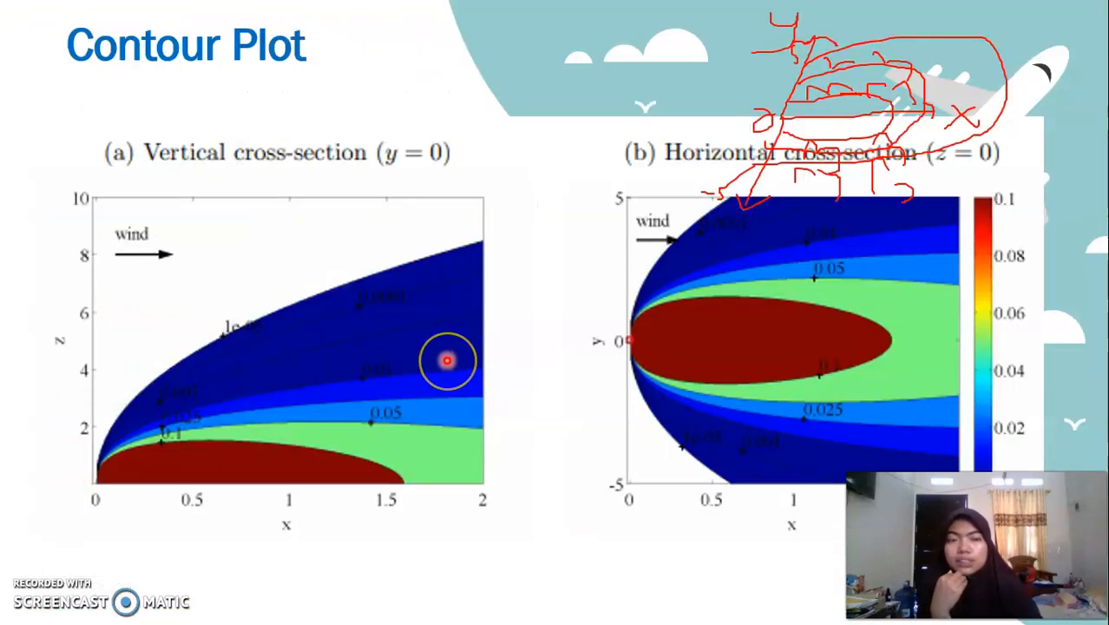
left_click(529, 210)
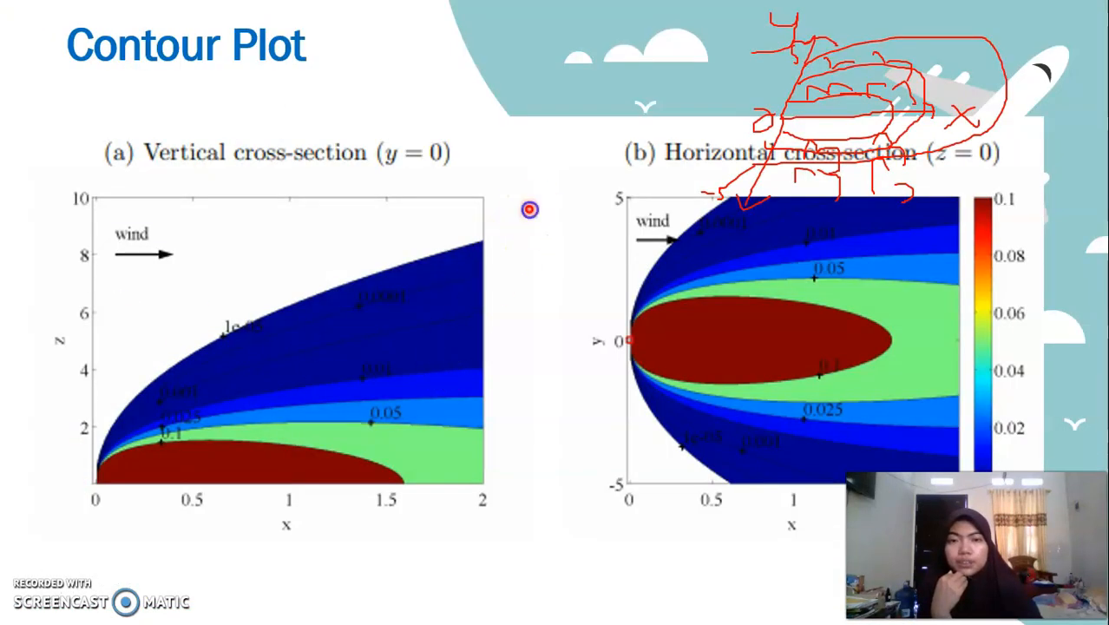